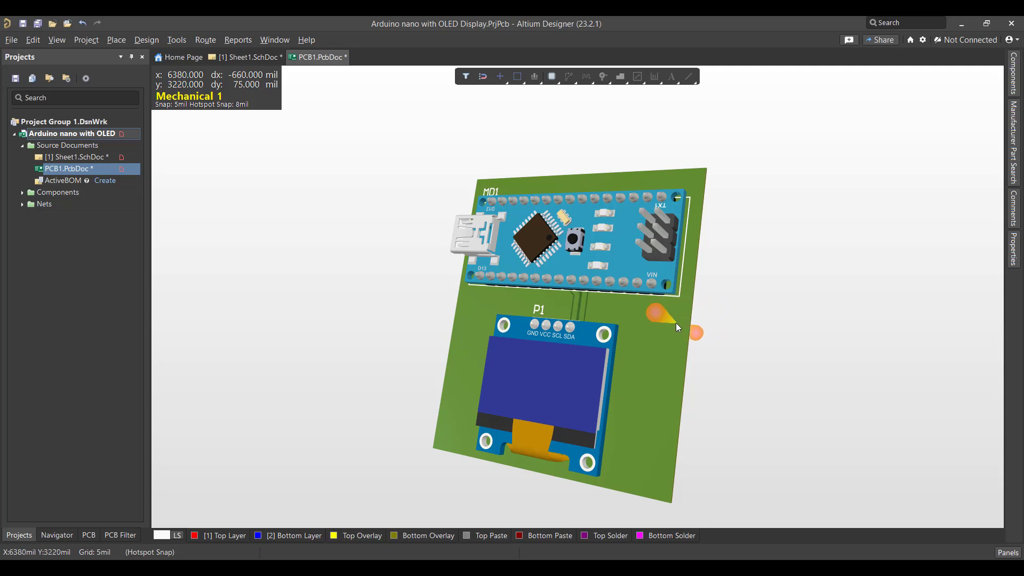
- Rotate the 3D view slightly to inspect the finished Arduino nano OLED board
right_click_drag(651, 308, 788, 341, "shift")
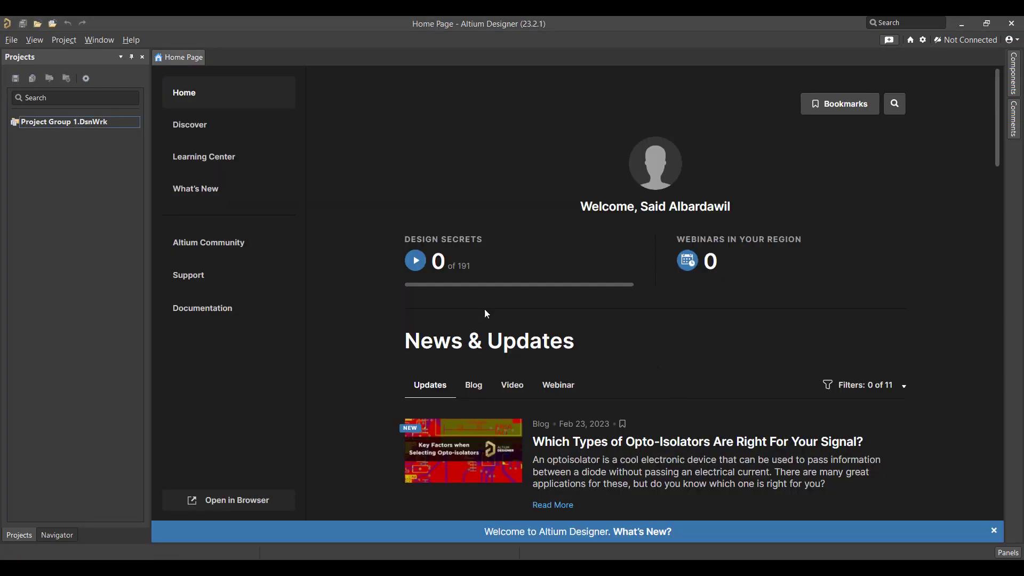
- Start a new PCB project named 'Arduino nano with OLED Display'
left_click(12, 40)
mouse_move(106, 56)
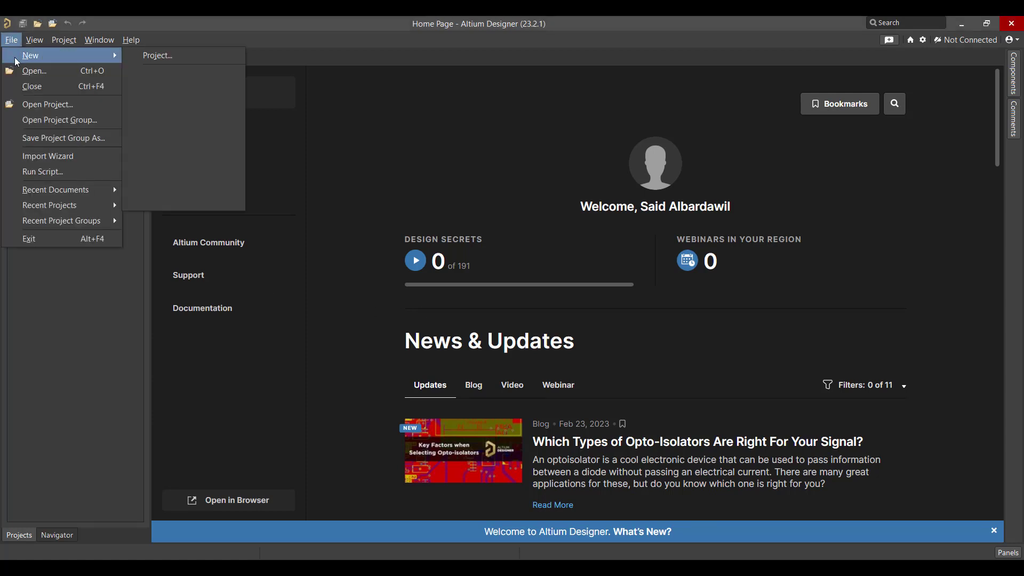
left_click(205, 59)
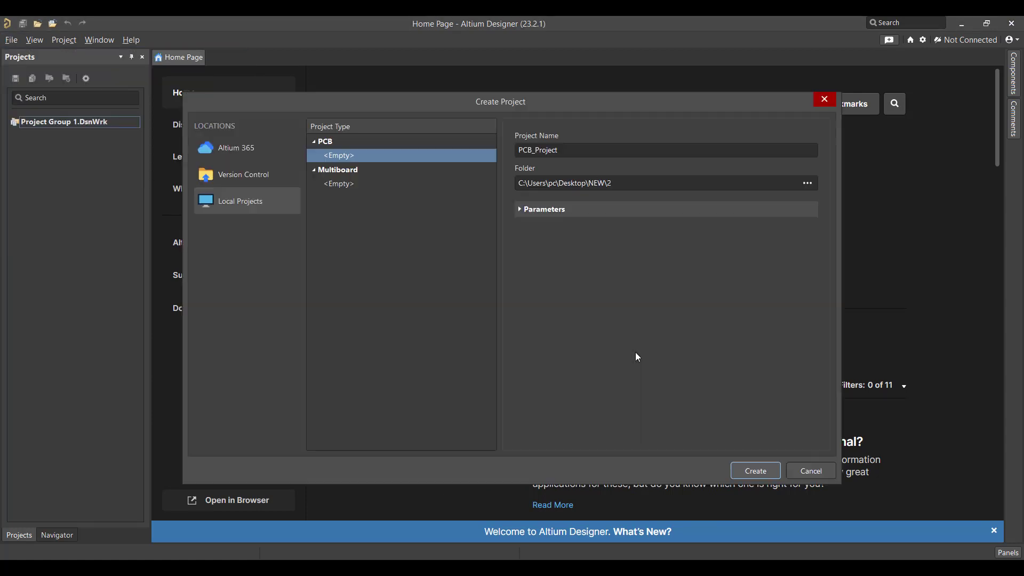
left_click(593, 150)
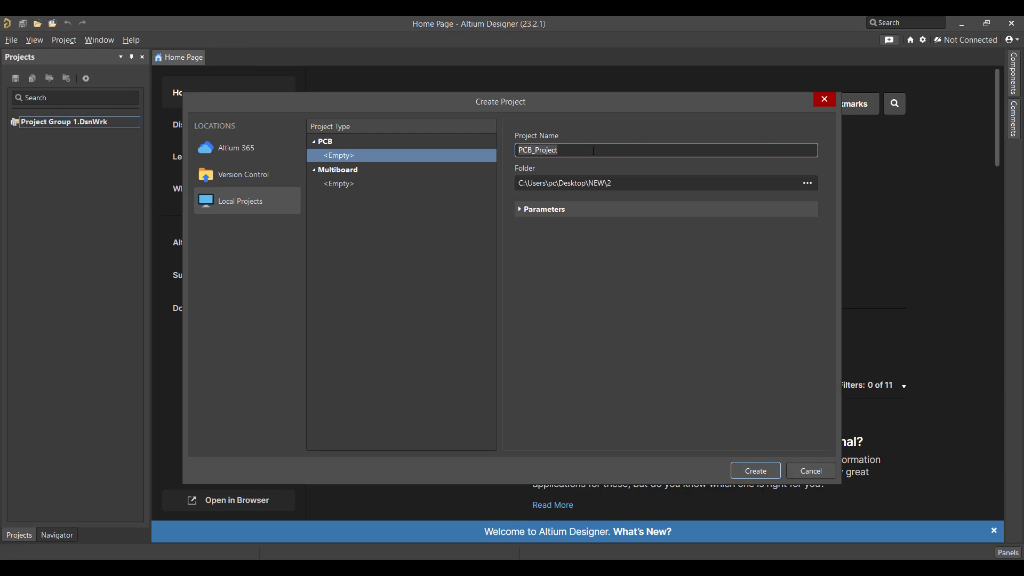
key("BackSpace")
type("Arduino nano with OLED D")
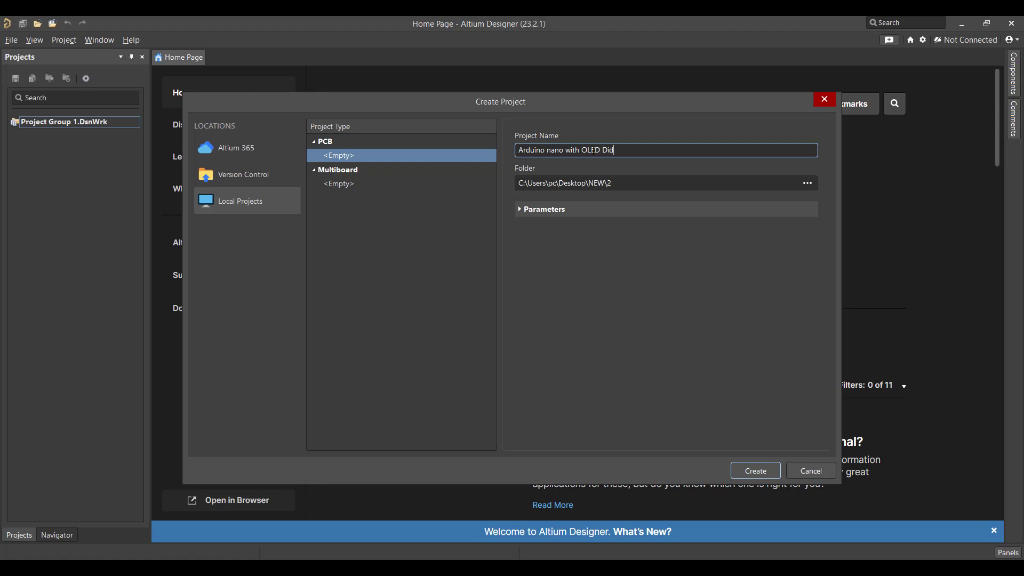
type("isplay")
- Set the project location to the NEW\4 folder and create the project
left_click(807, 183)
left_click(485, 161)
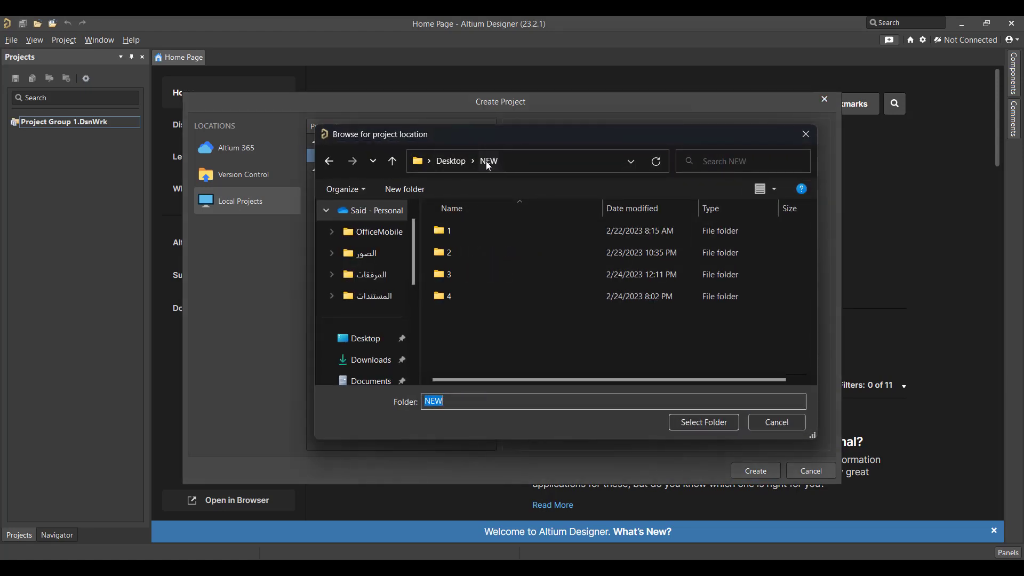
double_click(511, 296)
left_click(704, 422)
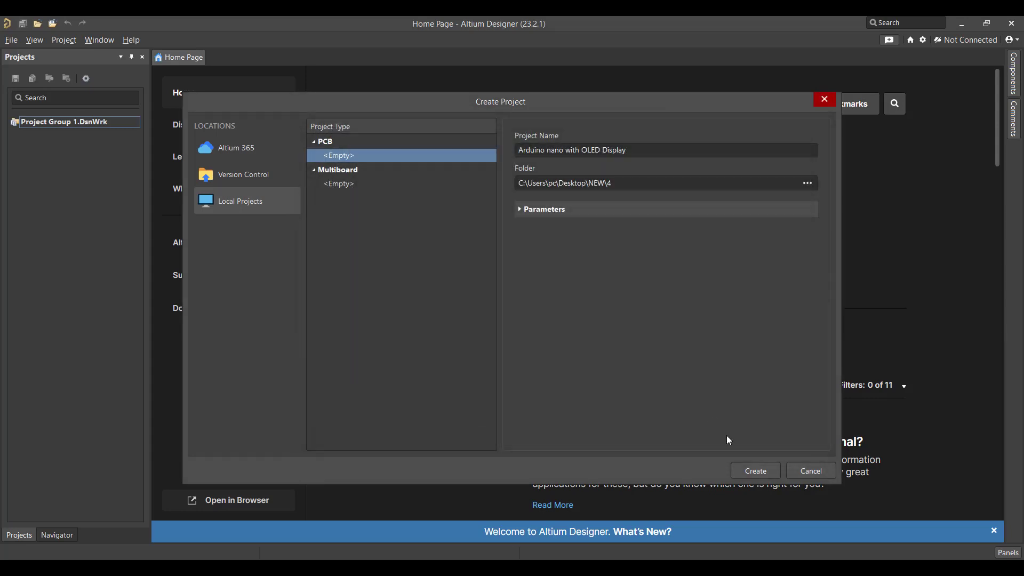
left_click(759, 472)
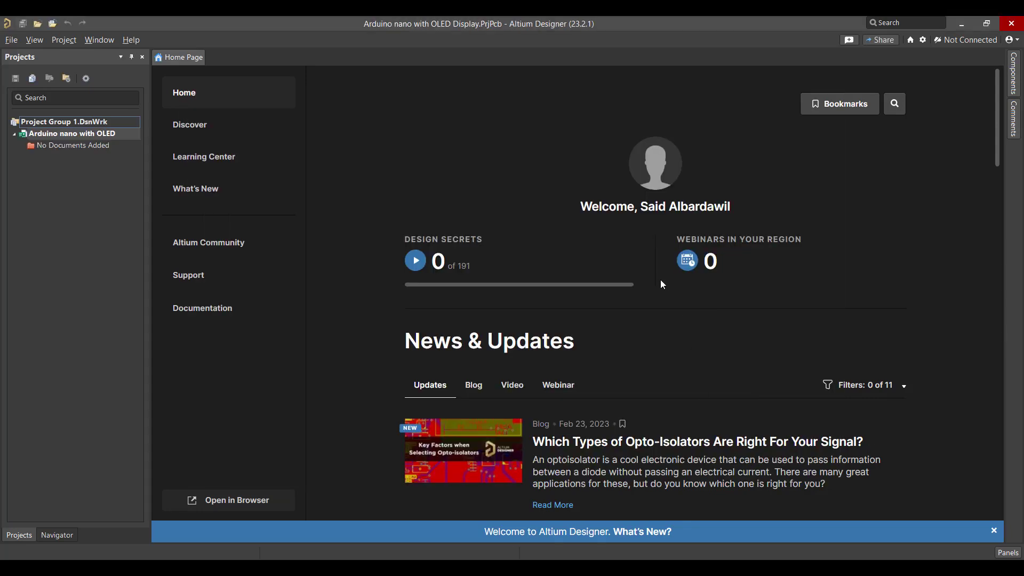
- Add a new schematic and a new PCB document to the project
right_click(72, 133)
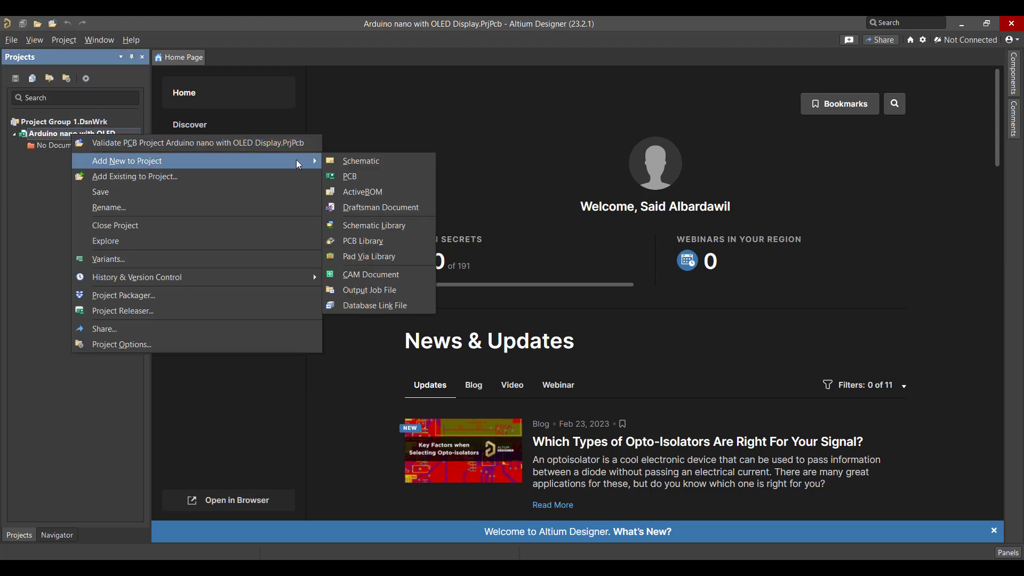
left_click(312, 159)
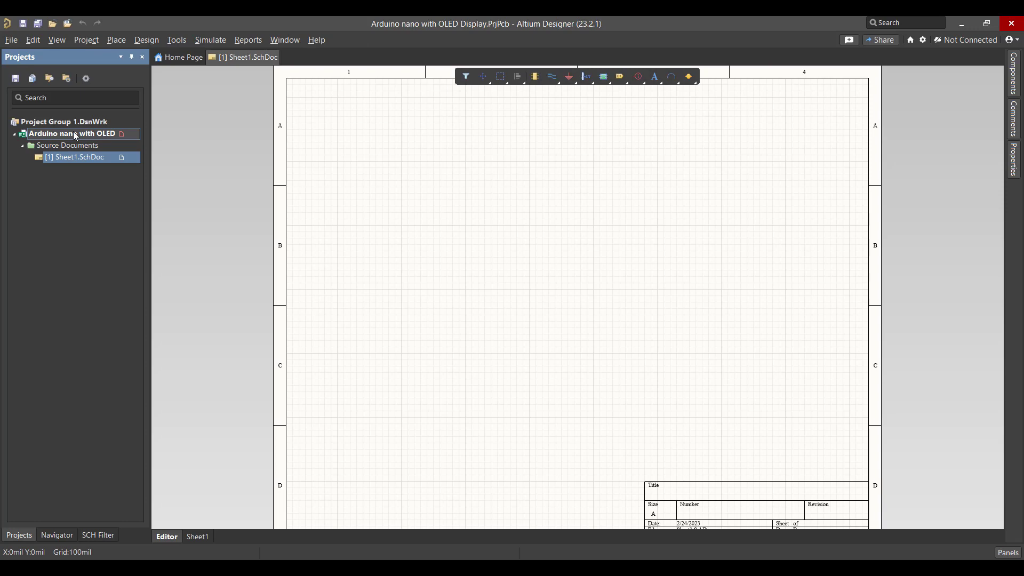
right_click(73, 132)
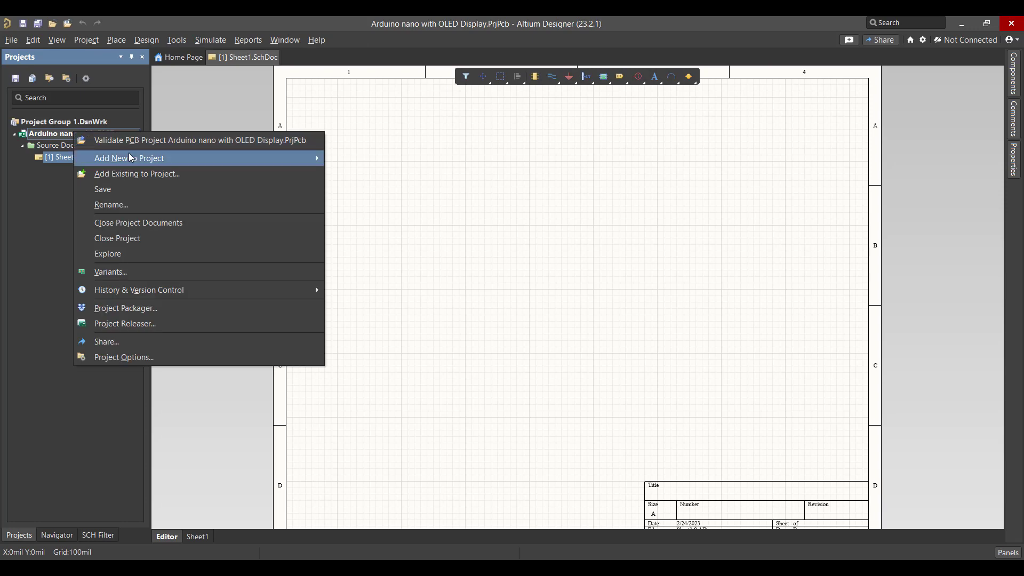
mouse_move(130, 158)
left_click(354, 171)
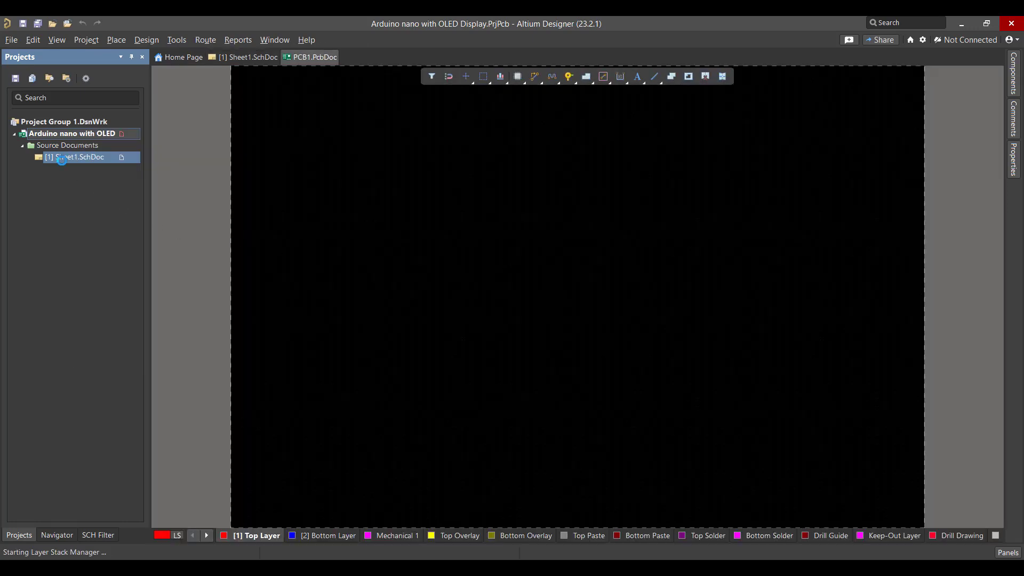
- Save the schematic as Sheet1.SchDoc and the PCB as PCB1.PcbDoc
right_click(56, 159)
left_click(82, 183)
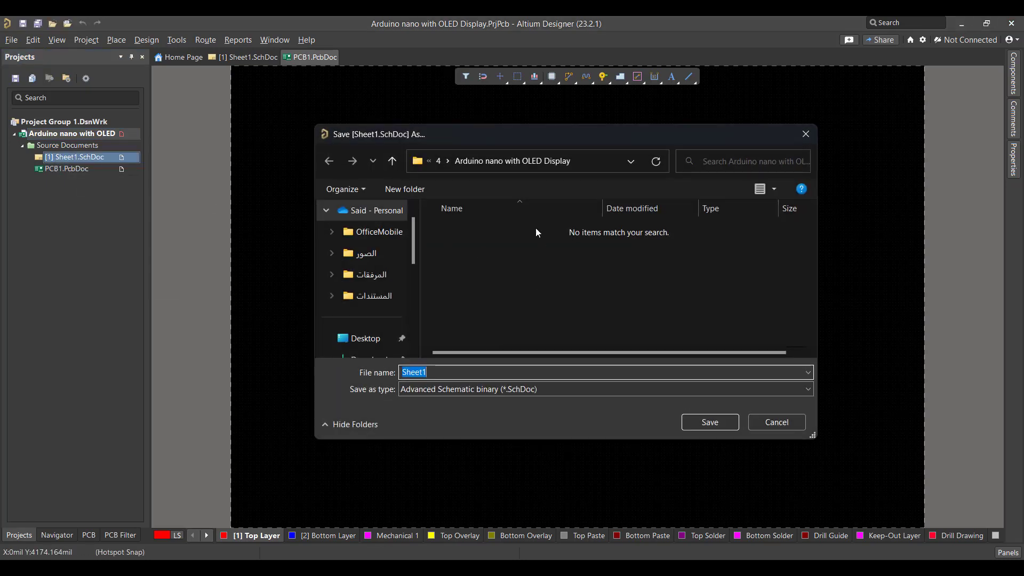
left_click(711, 421)
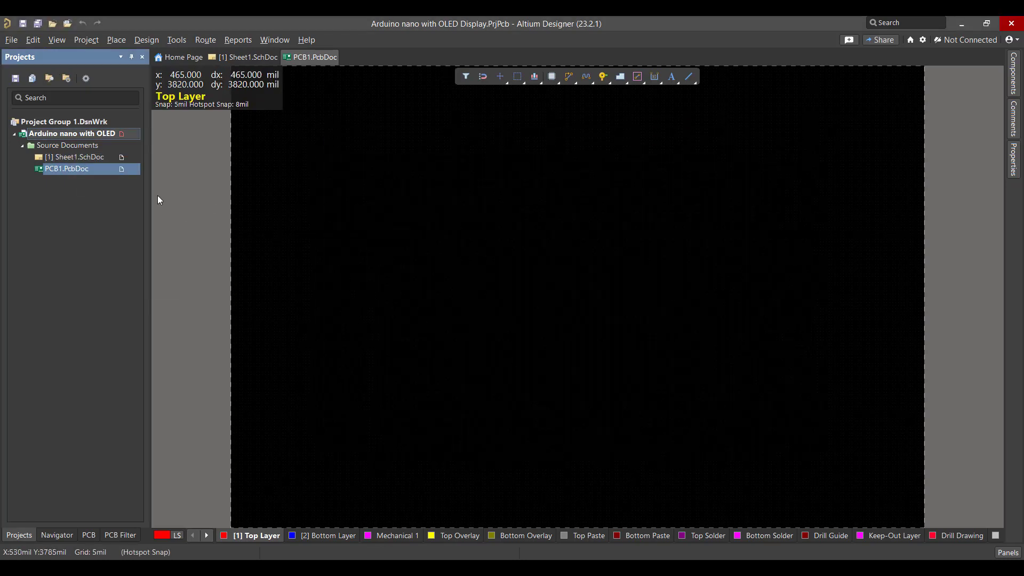
right_click(92, 163)
left_click(127, 202)
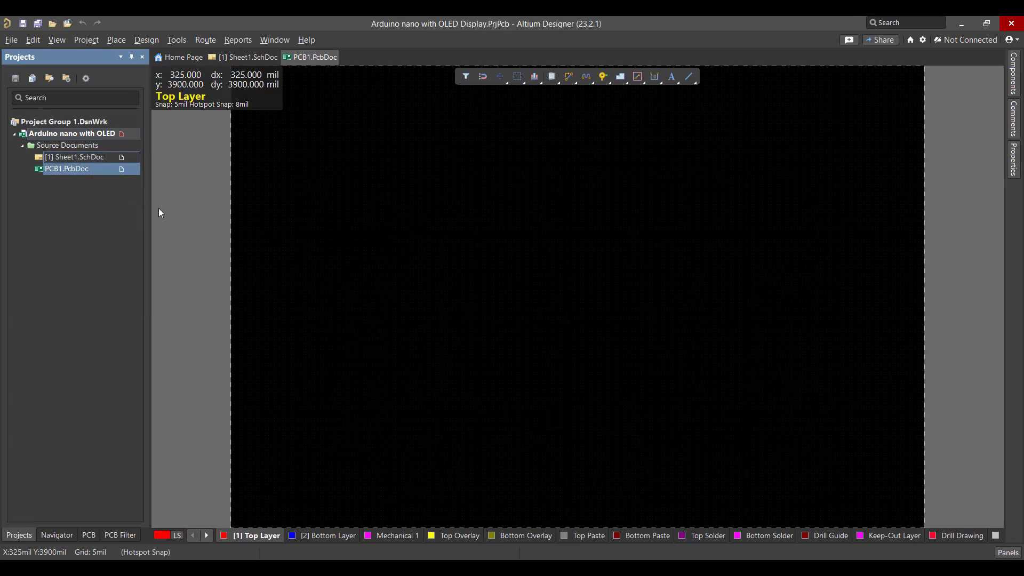
right_click(98, 167)
left_click(126, 195)
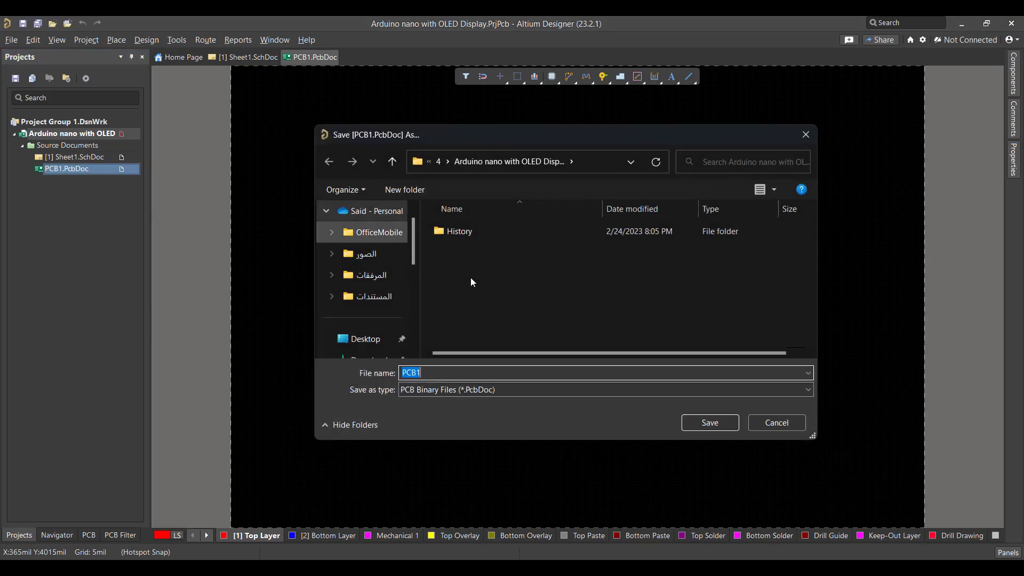
left_click(709, 421)
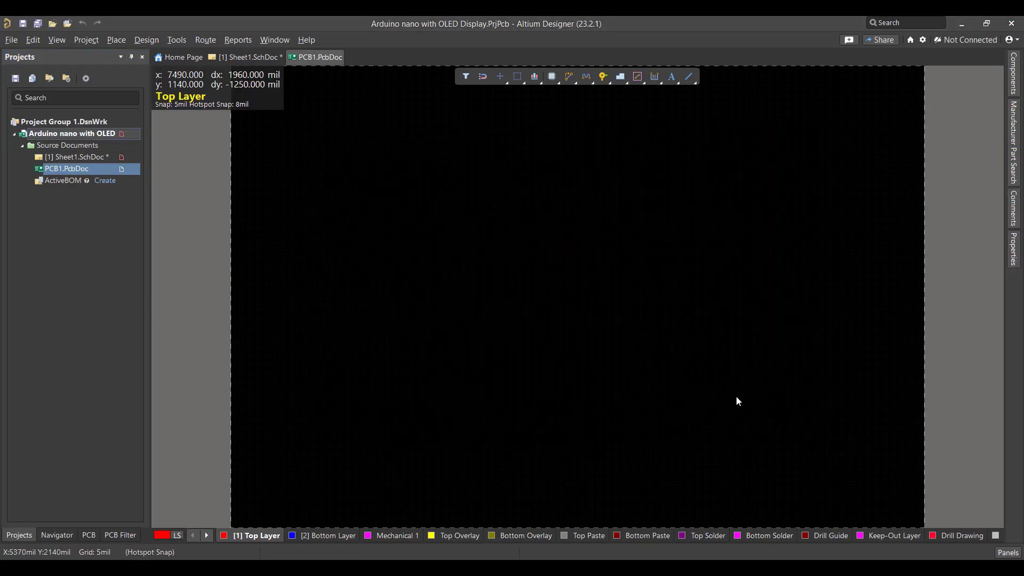
- Open Sheet1 and run a manufacturer part search for 'Ardiuno nano'
left_click(64, 156)
left_click(738, 504)
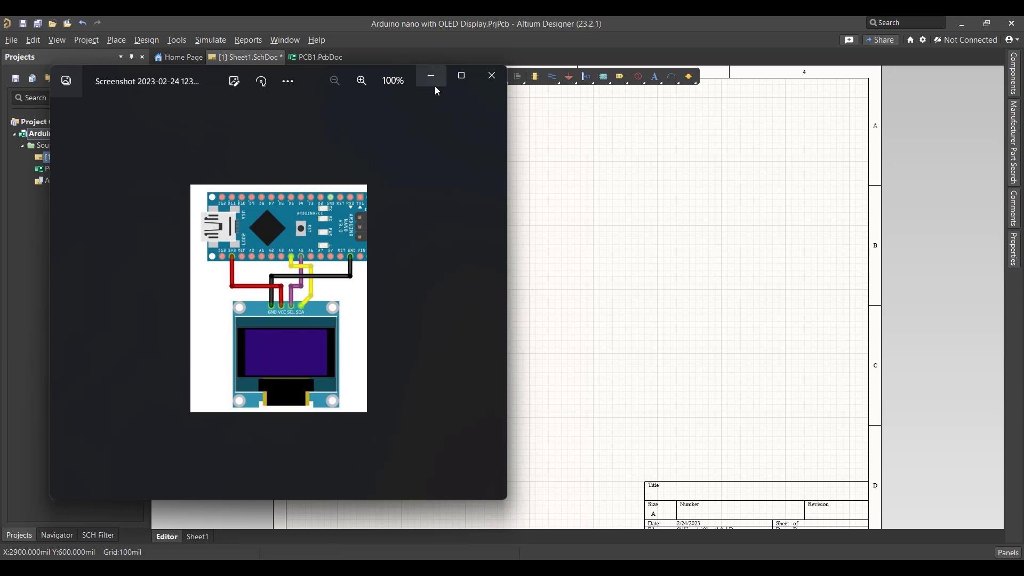
left_click(533, 160)
left_click(1015, 143)
left_click(892, 118)
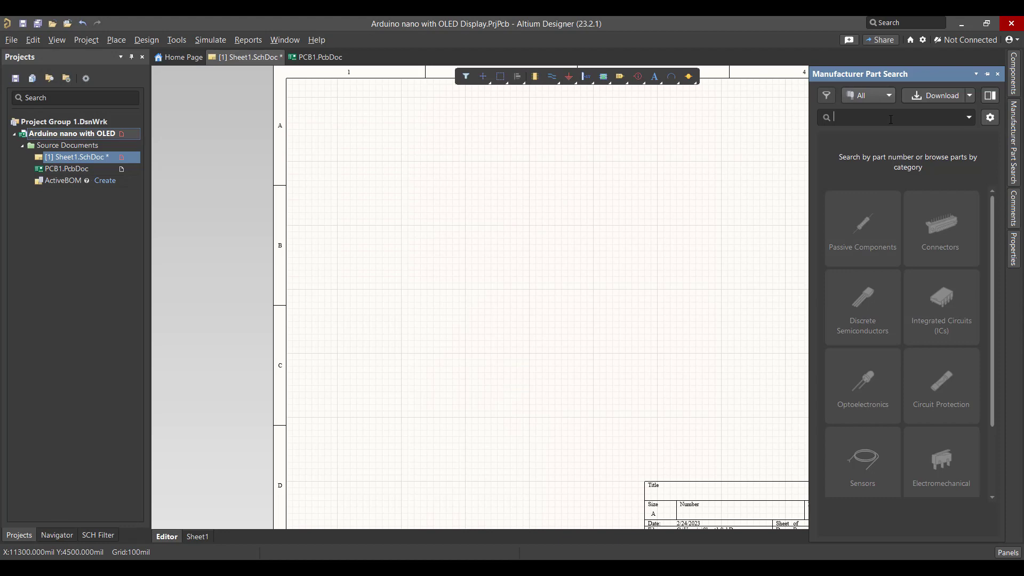
type("Ard")
type("iuno nano")
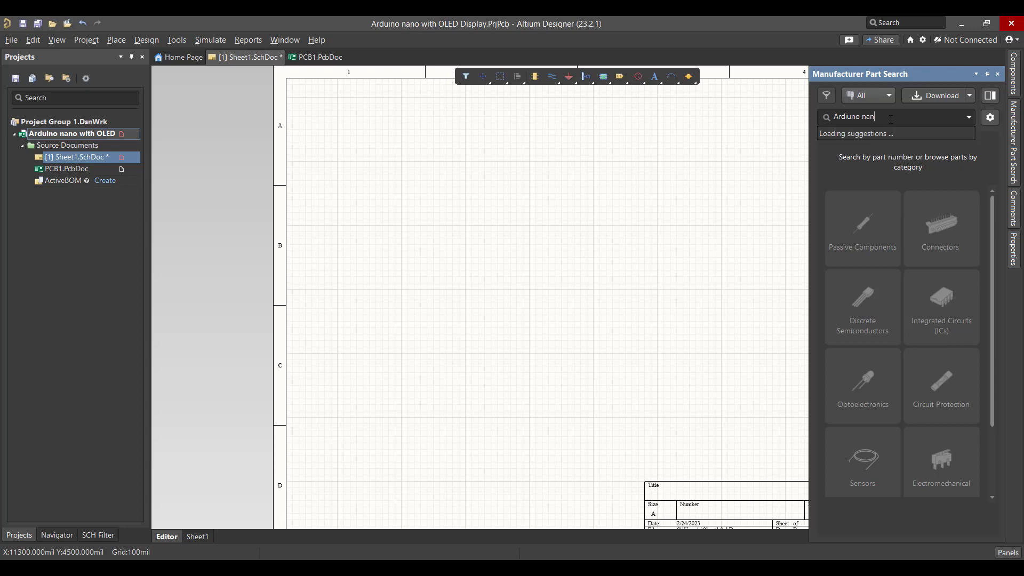
key("Return")
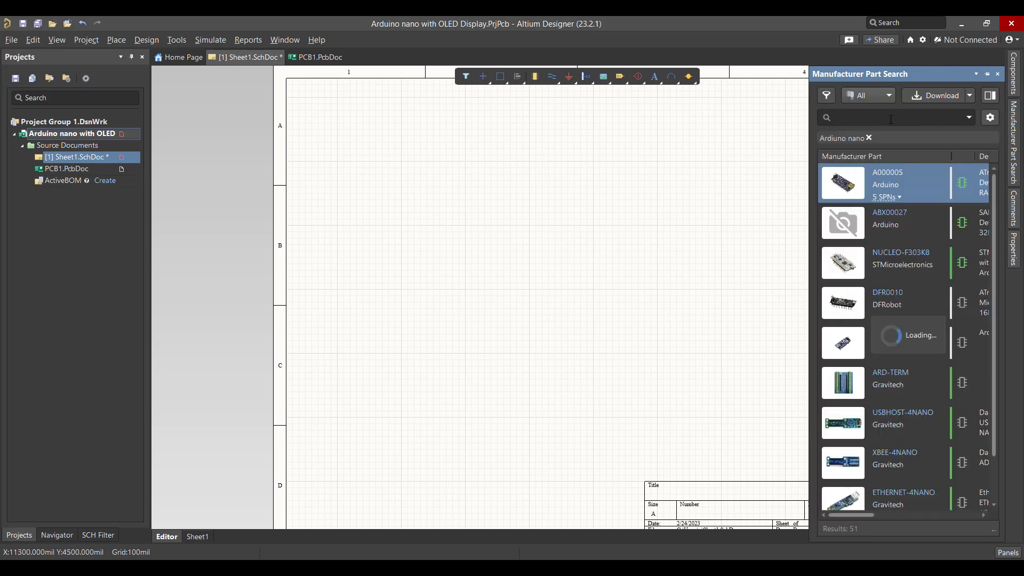
- Correct the search text to 'Arduino nano' and search again
left_click(846, 145)
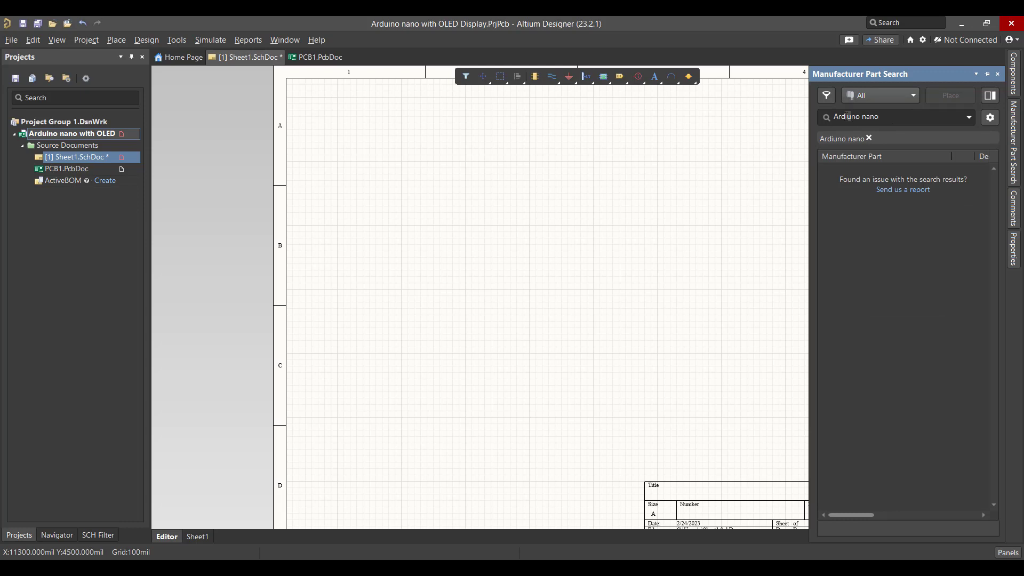
left_click(847, 116)
key("BackSpace")
key("BackSpace")
key("BackSpace")
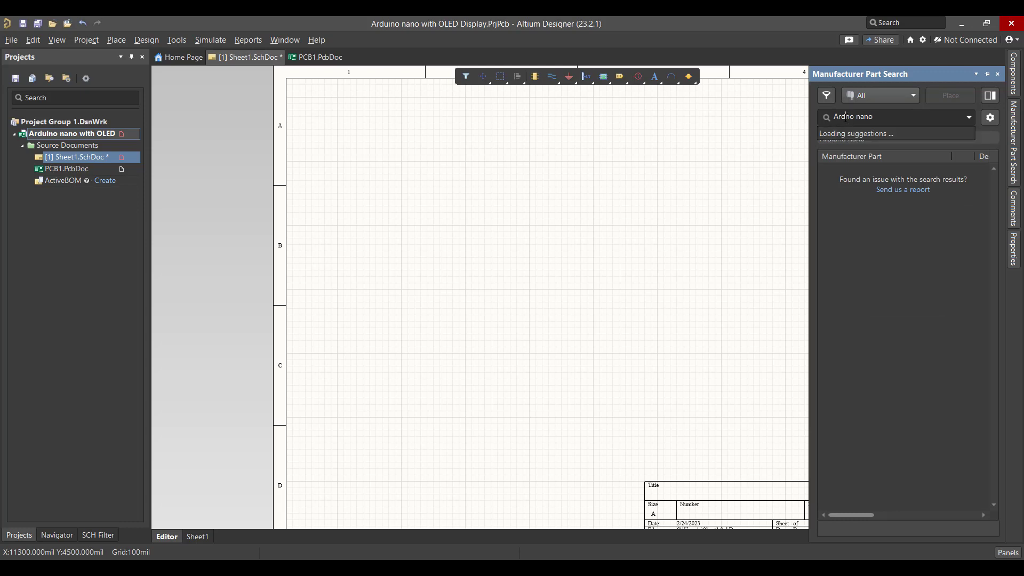
type("dui")
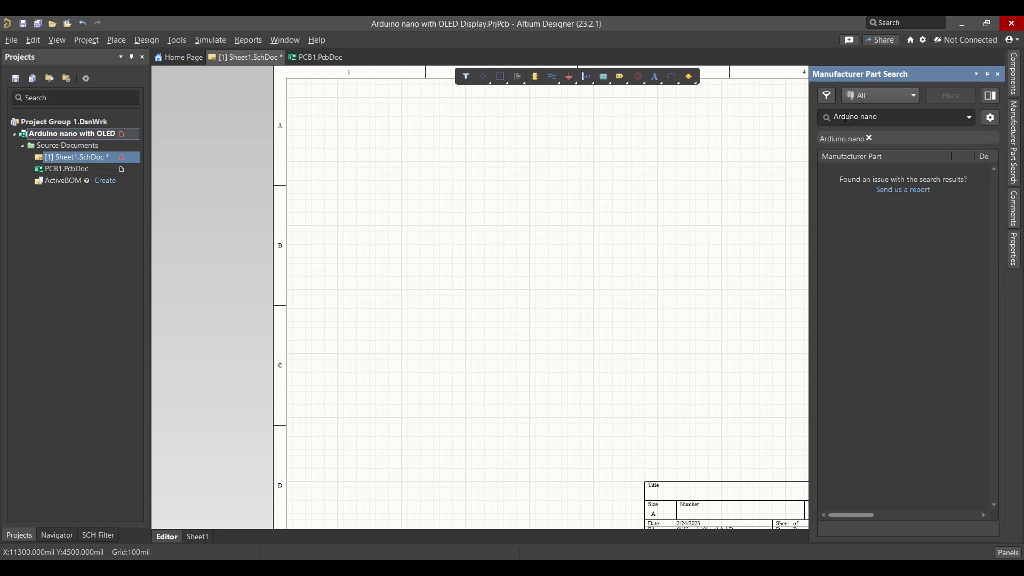
key("Return")
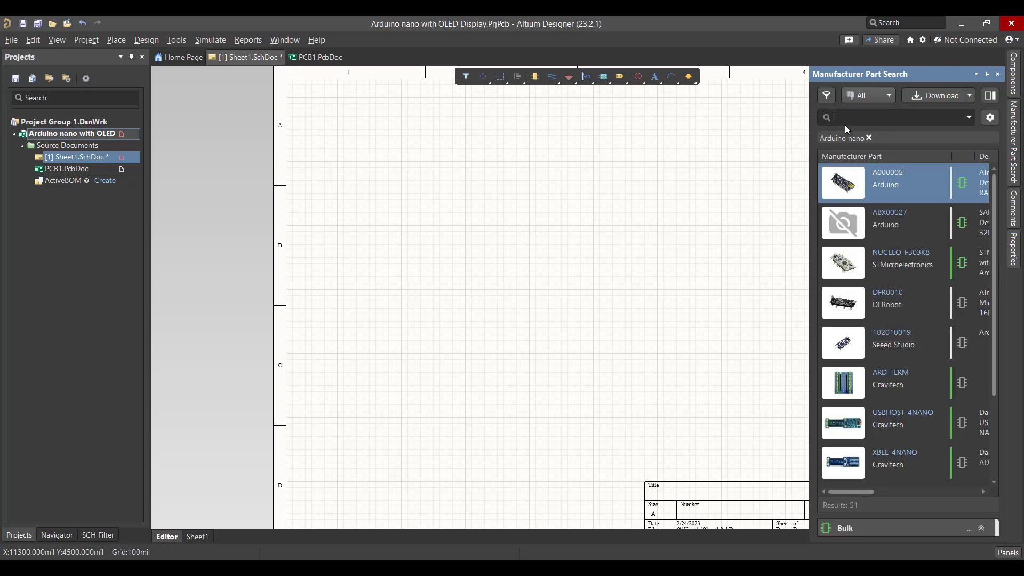
- Place the Arduino A000005 symbol near the top-left of Sheet1
right_click(879, 178)
left_click(782, 222)
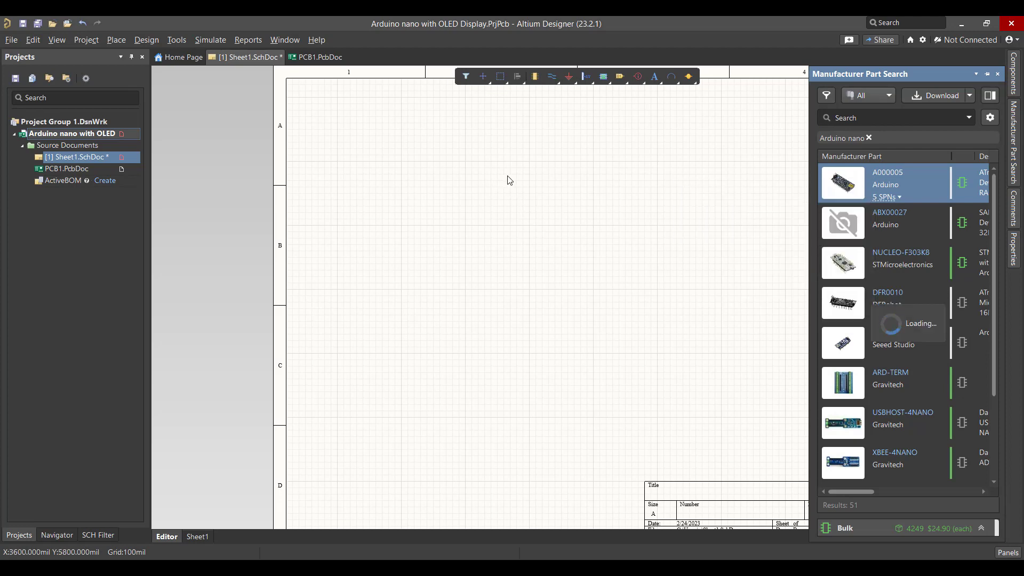
left_click(385, 154)
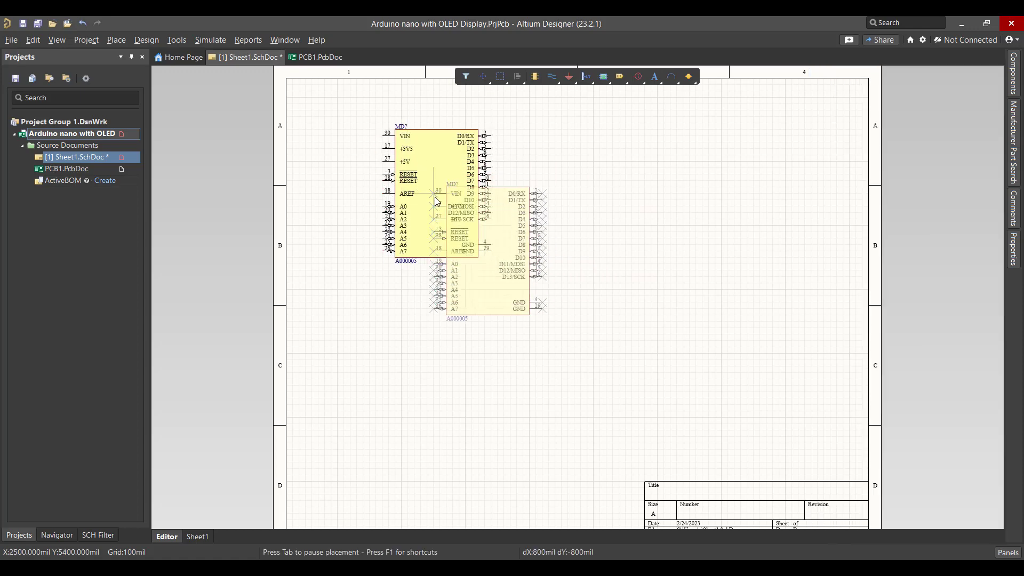
key("Escape")
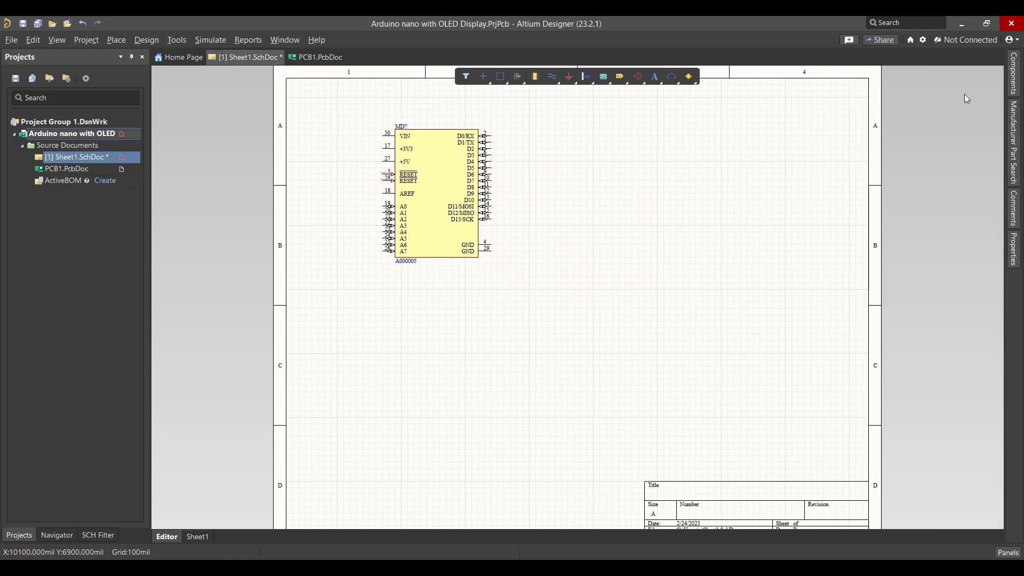
- Search the Miscellaneous Connectors library for 'Header4'
left_click(1015, 80)
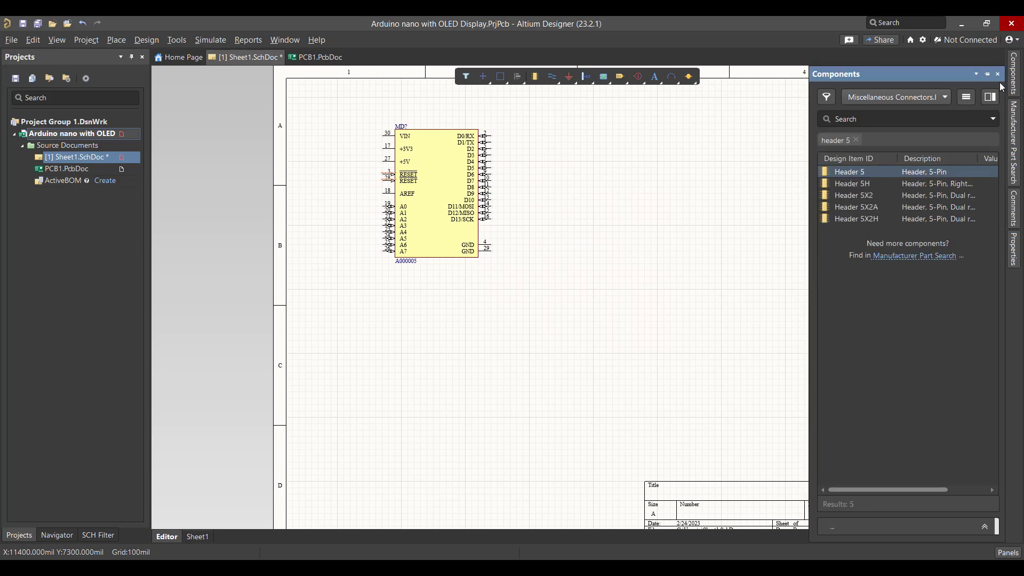
left_click(917, 97)
left_click(916, 149)
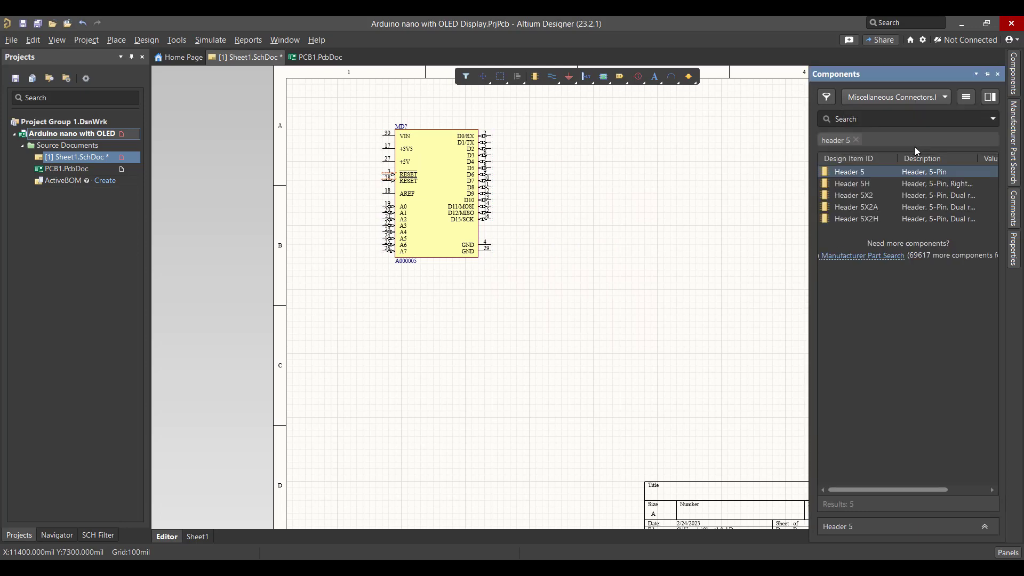
left_click(860, 118)
type("Header4")
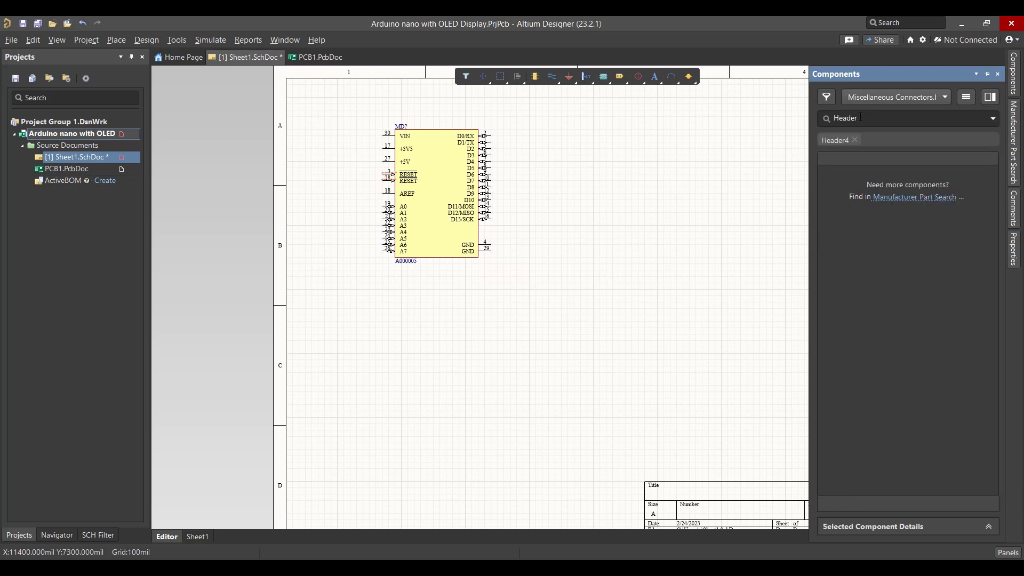
key("Return")
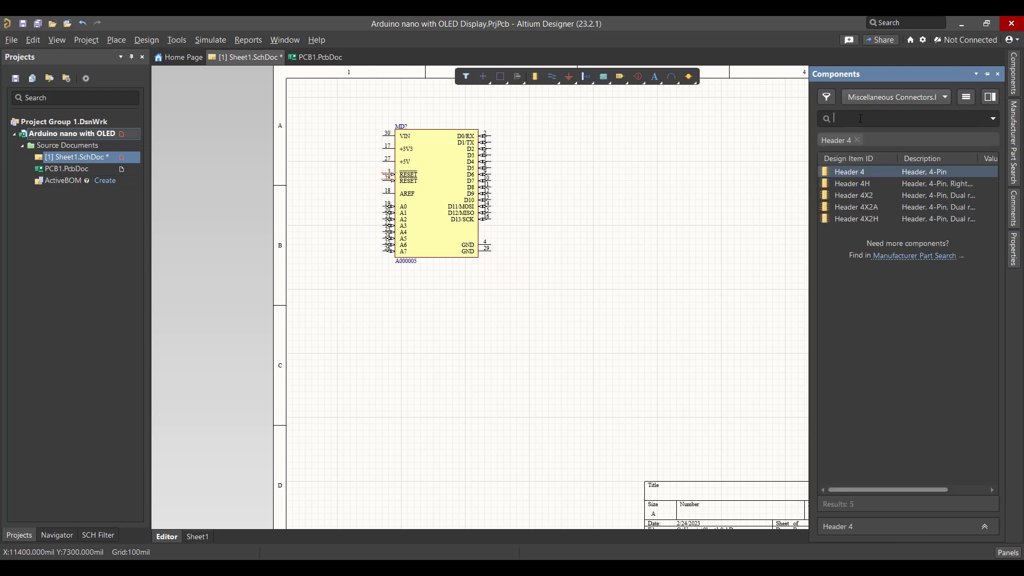
- Place one Header 4 part and move it just below the Arduino symbol
double_click(878, 169)
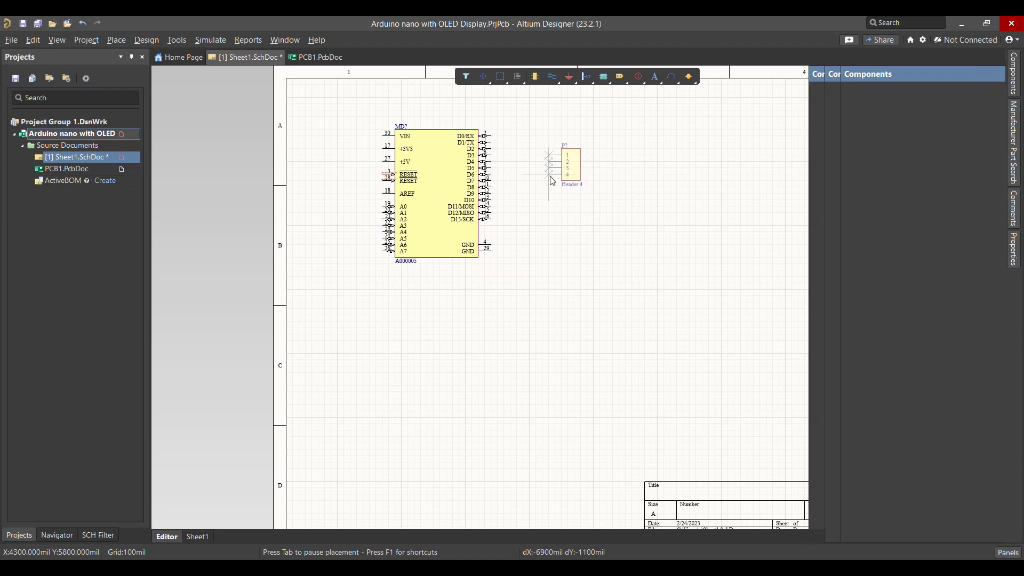
left_click(560, 178)
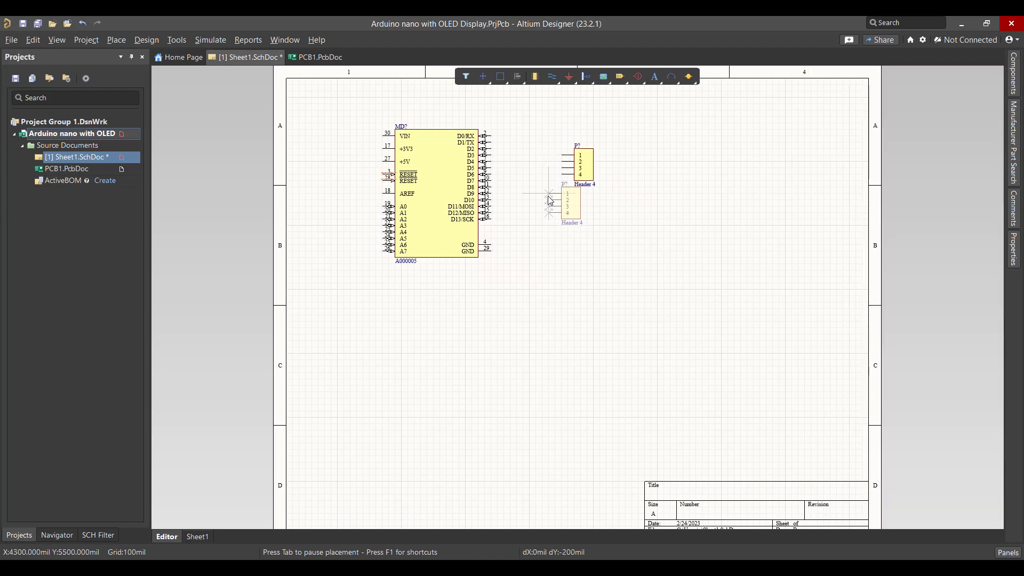
right_click(554, 229)
left_click(555, 228)
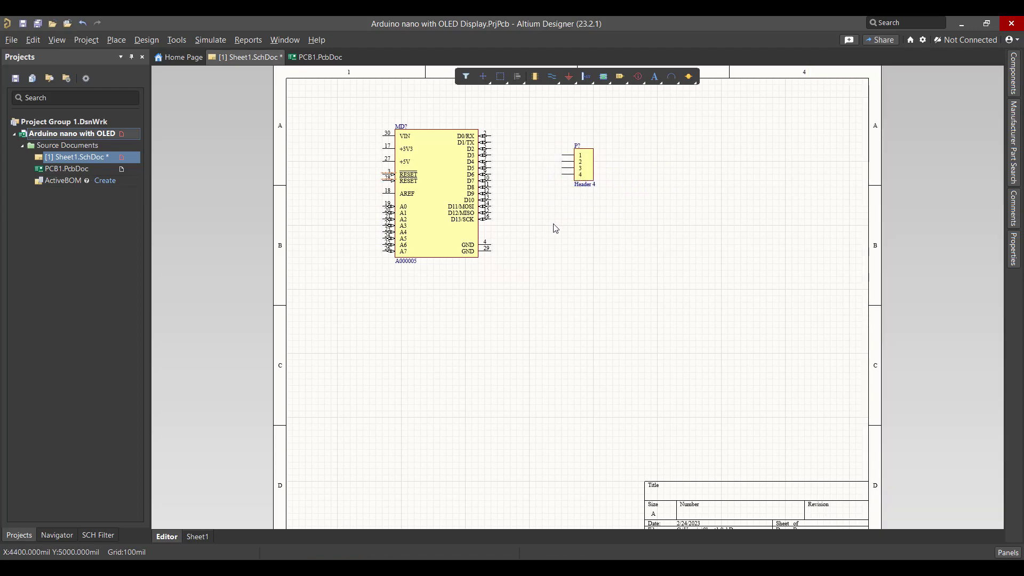
left_click_drag(533, 101, 622, 219)
left_click_drag(581, 171, 382, 316)
left_click(488, 309)
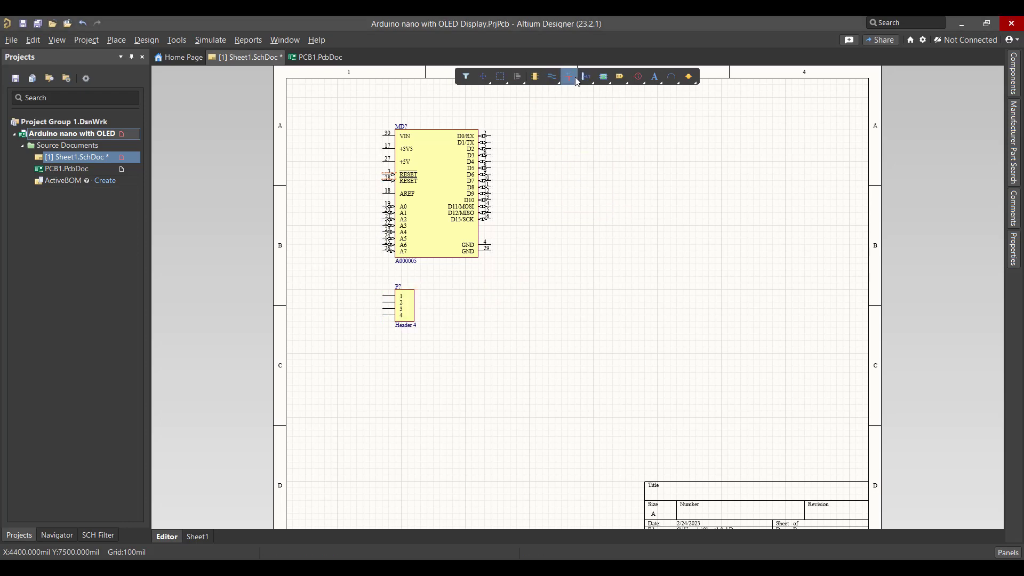
- Add GND ports to header pin 4 and Arduino GND, and +5 to VIN
left_click(577, 82)
left_click(584, 94)
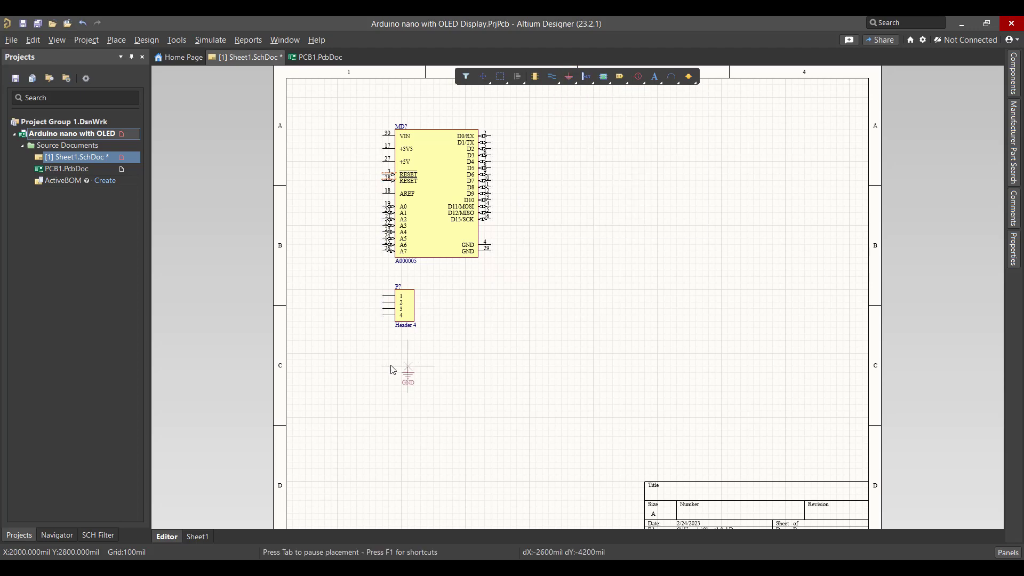
left_click(382, 315)
left_click(492, 253)
key("Escape")
left_click(574, 80)
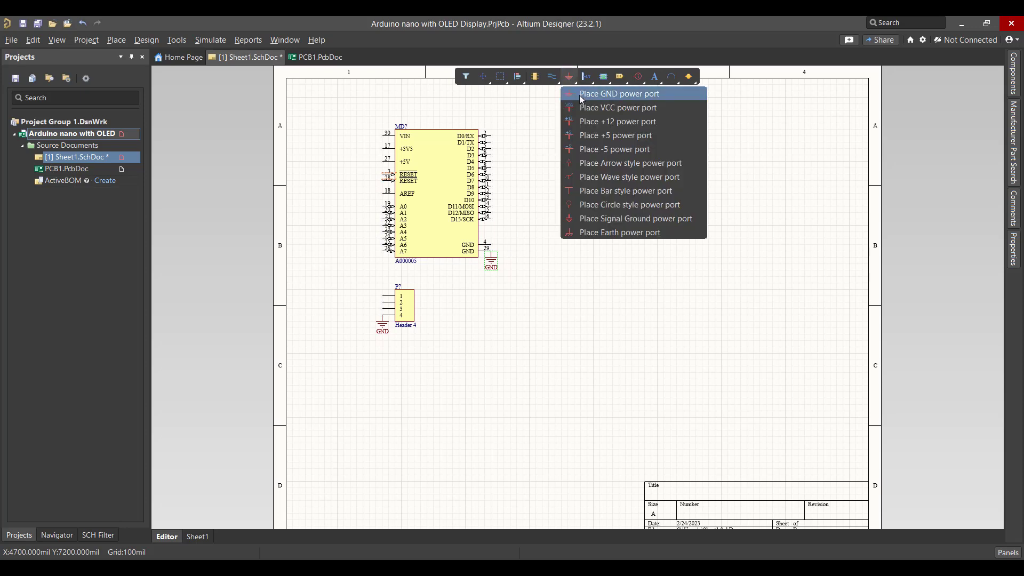
left_click(586, 121)
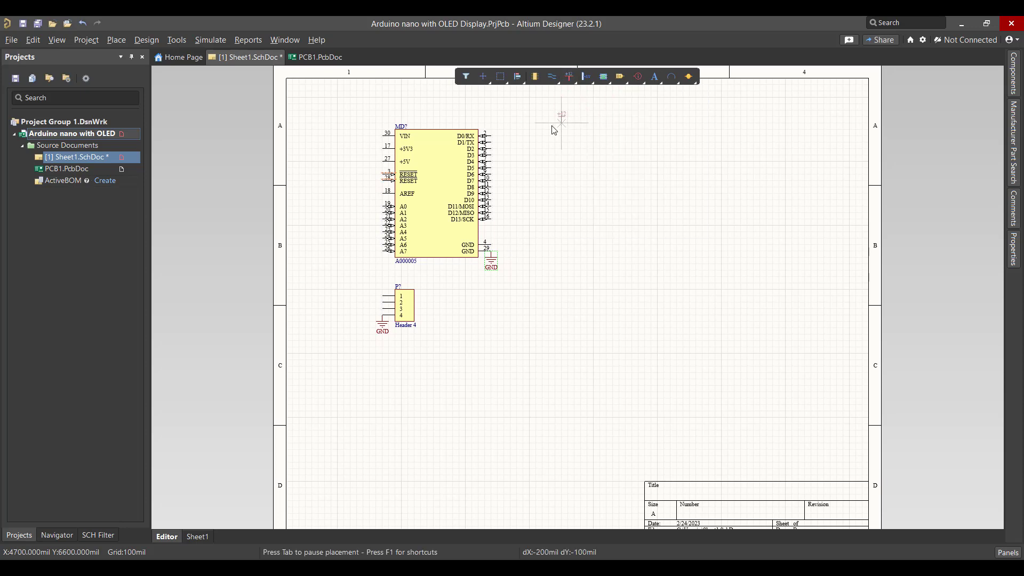
key("Escape")
left_click(575, 81)
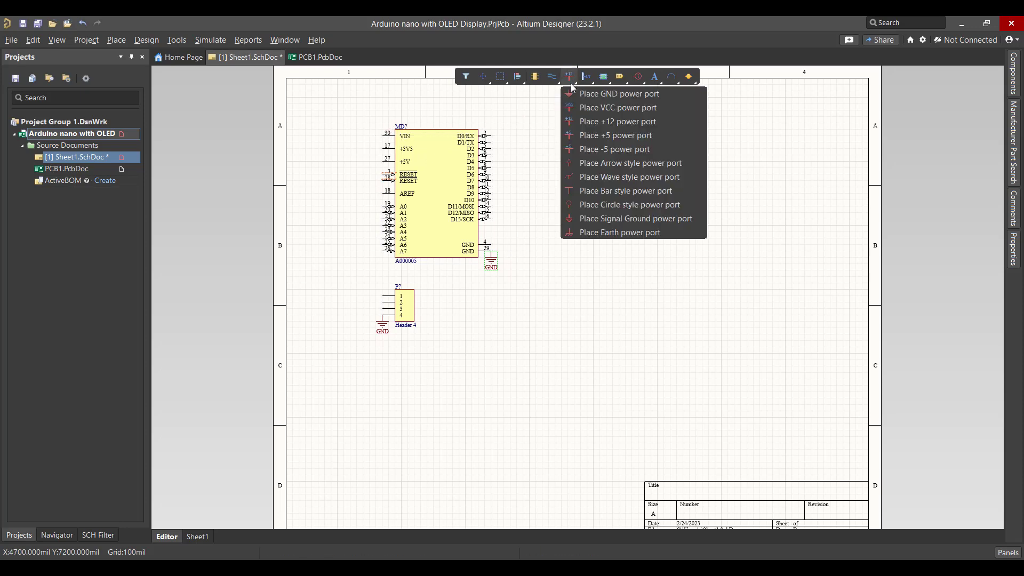
left_click(592, 135)
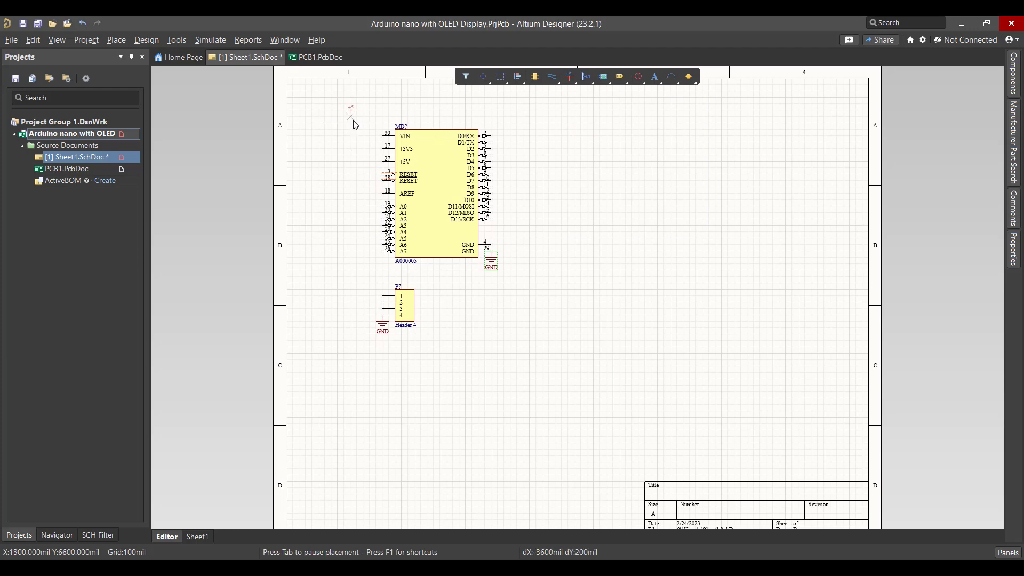
left_click(383, 131)
key("Escape")
- Wire Arduino 3V3 pin 17 to header pin 3, and header pins 1–2 to analog pins
left_click(555, 77)
left_click(382, 148)
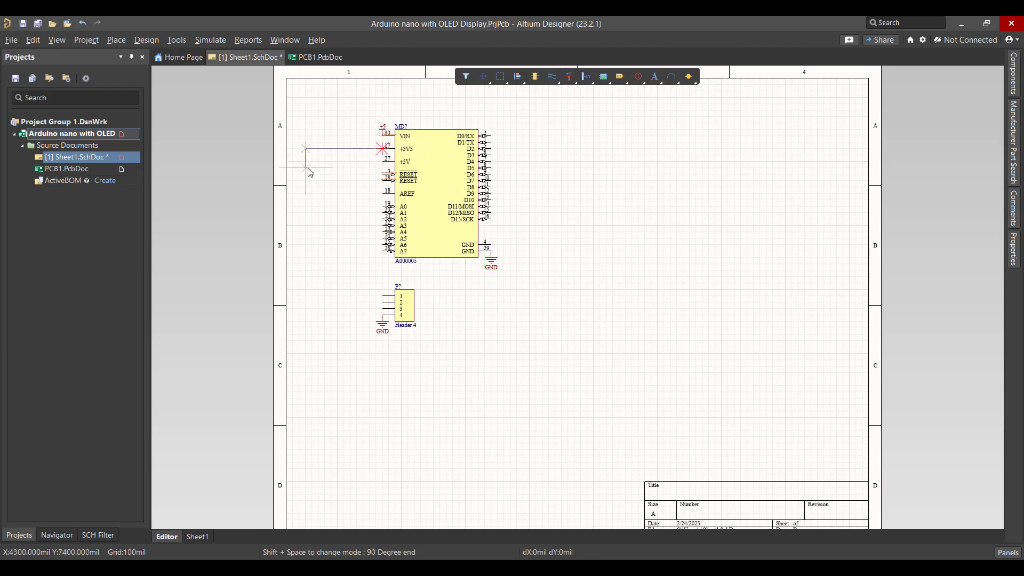
left_click(306, 309)
left_click(382, 308)
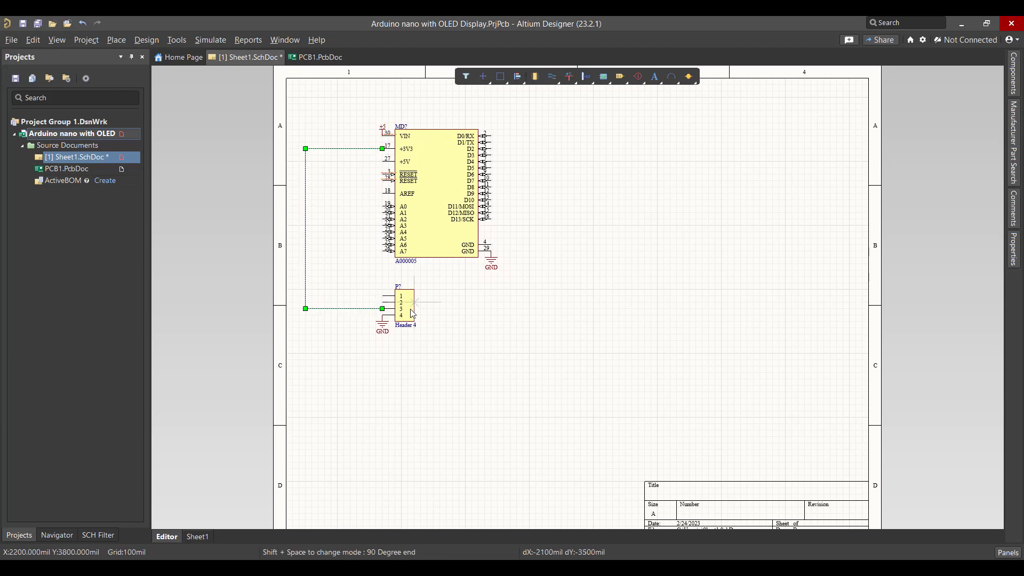
left_click(383, 296)
left_click(338, 295)
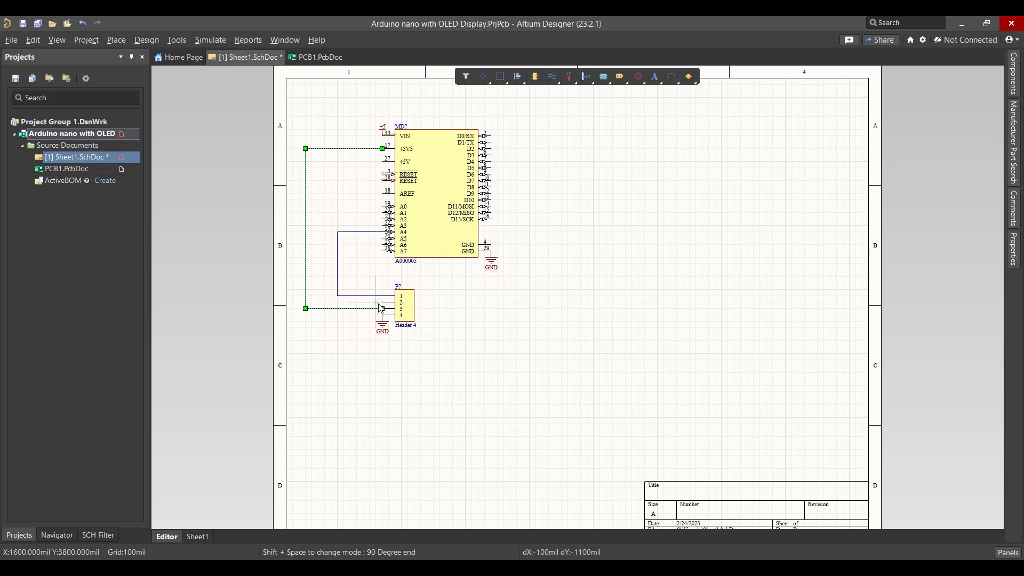
left_click(382, 303)
left_click(325, 238)
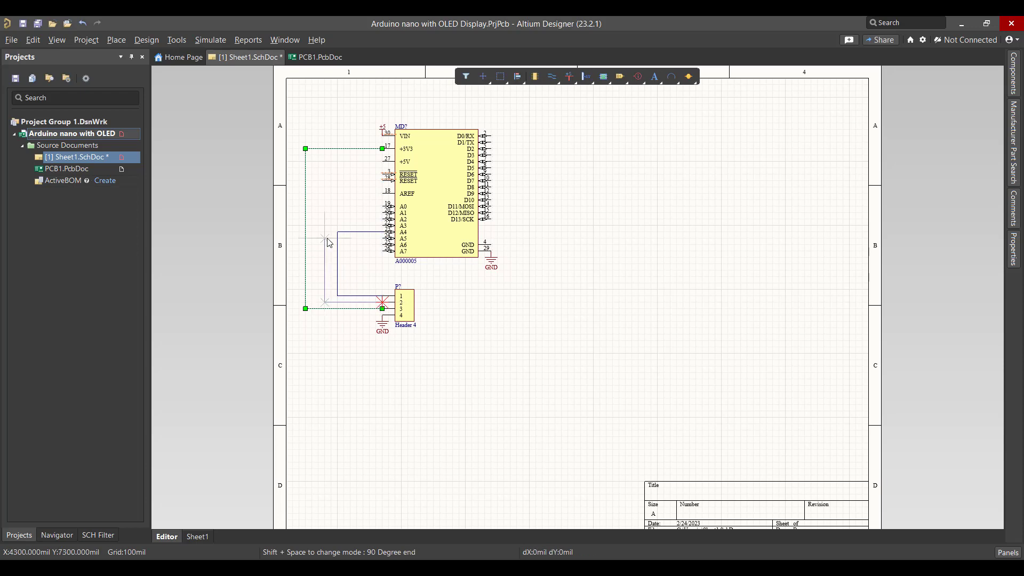
left_click(382, 238)
right_click(627, 283)
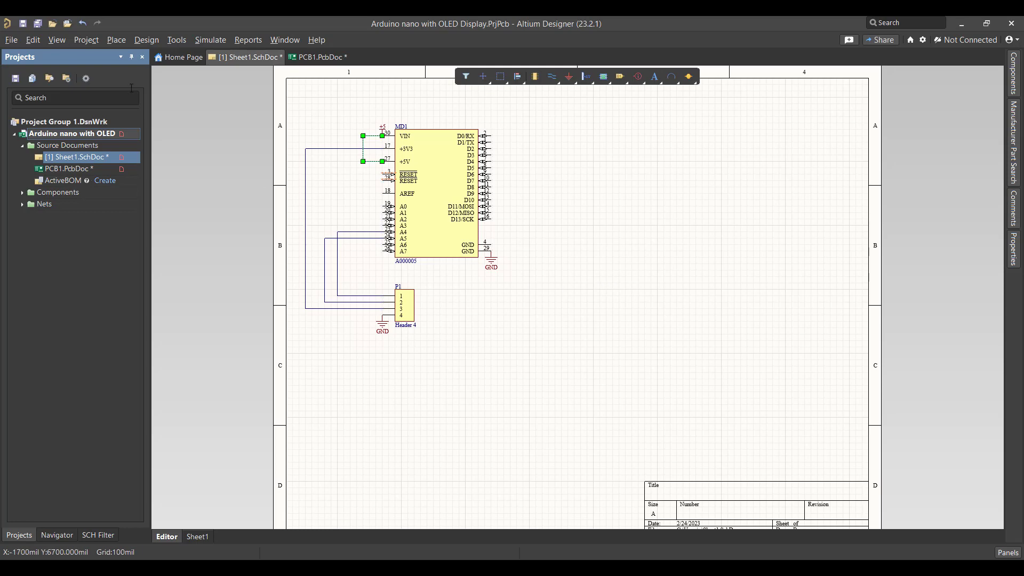
left_click(148, 43)
- Validate and execute the Engineering Change Order to update PCB1.PcbDoc from the schematic
left_click(181, 51)
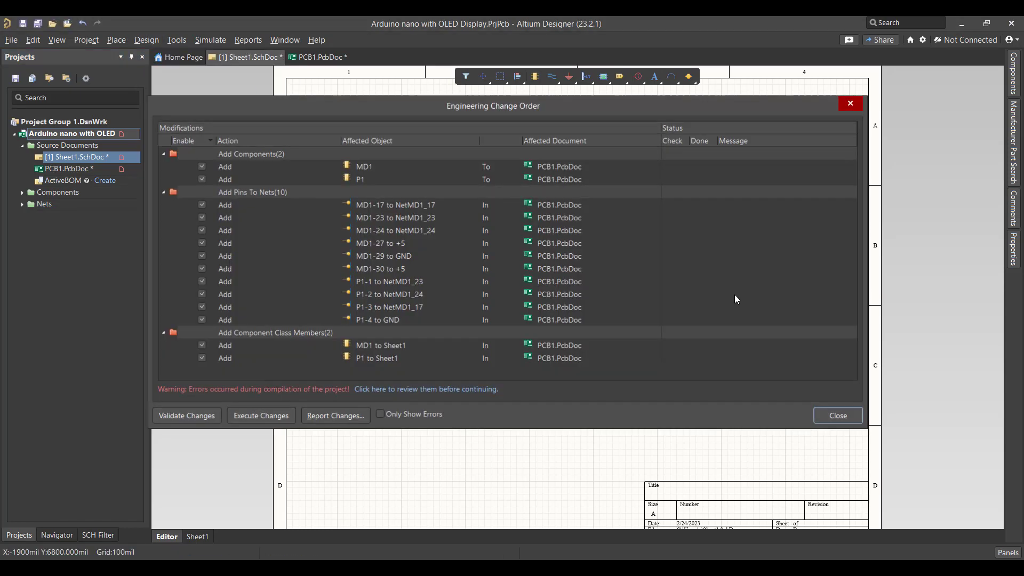
left_click(185, 415)
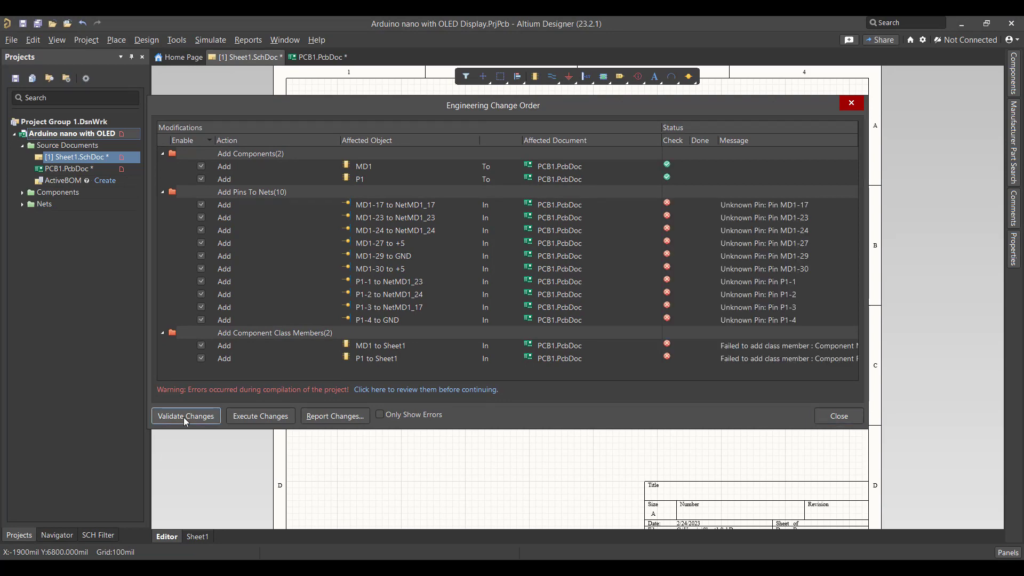
left_click(249, 417)
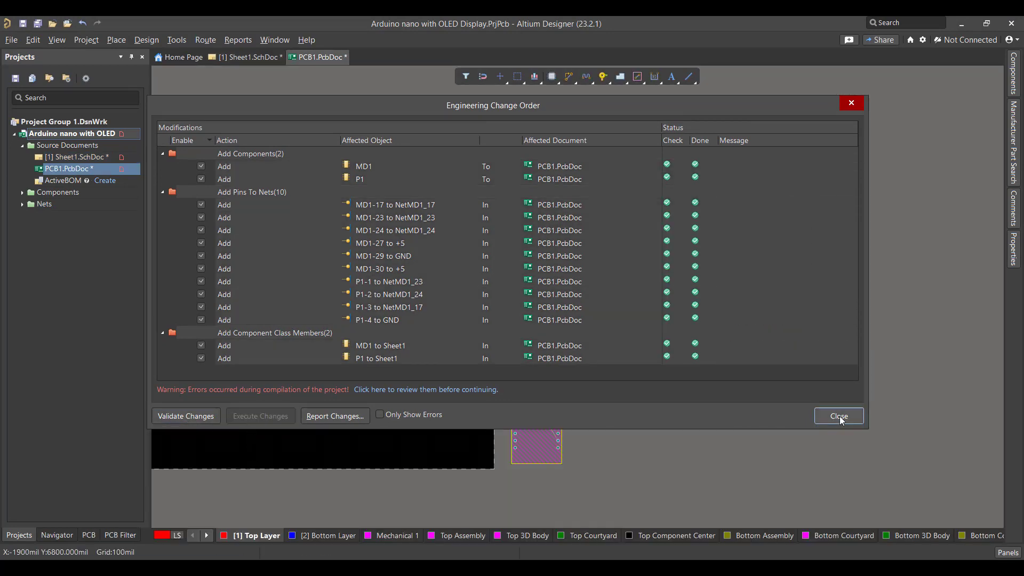
left_click(840, 416)
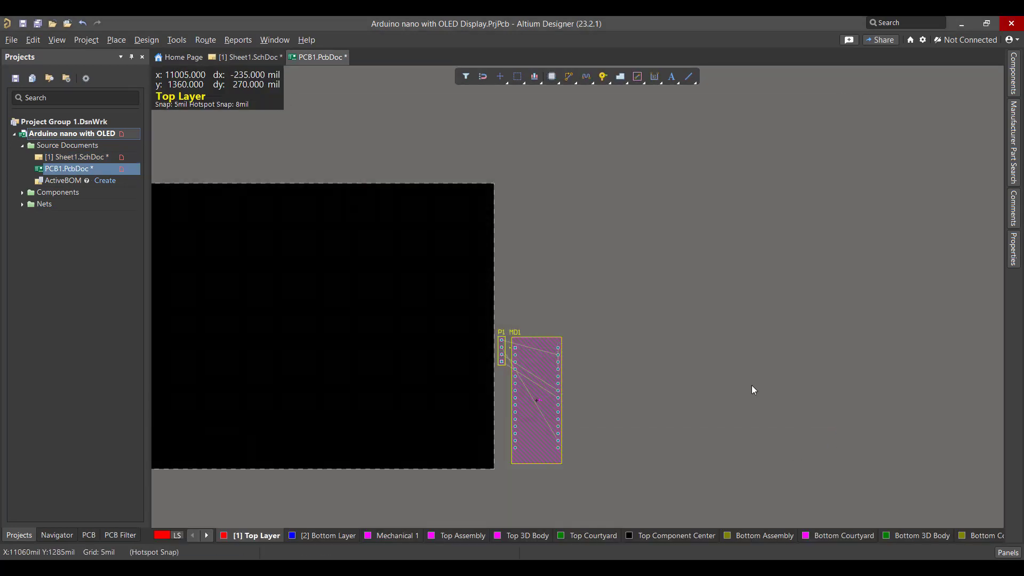
- Move MD1 and P1 onto the board, rotate MD1 horizontal, and place P1 below it
left_click_drag(708, 248, 446, 490)
left_click_drag(549, 405, 385, 272)
left_click(578, 341)
key("space")
key("space")
key("space")
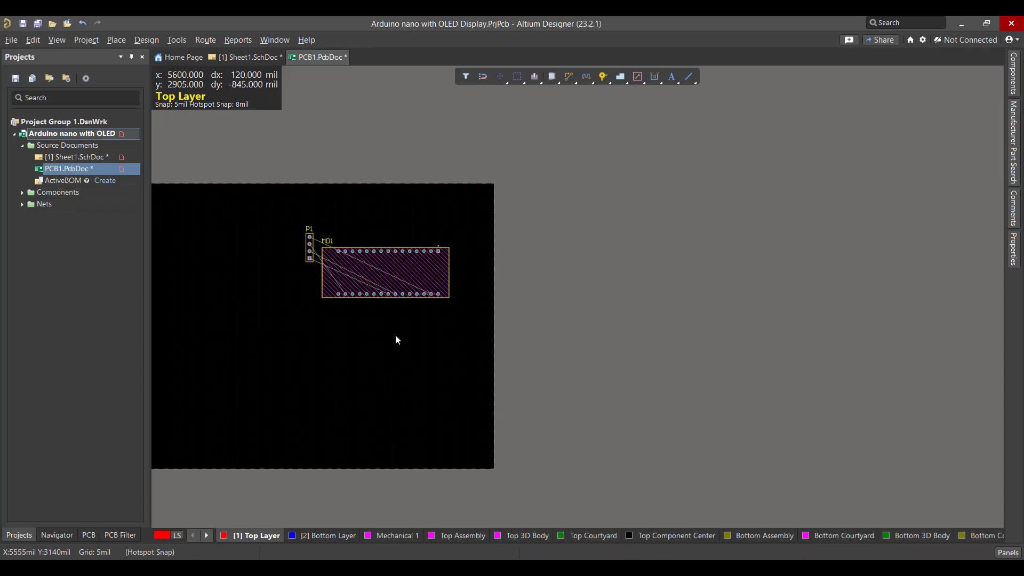
left_click_drag(309, 248, 387, 317)
key("space")
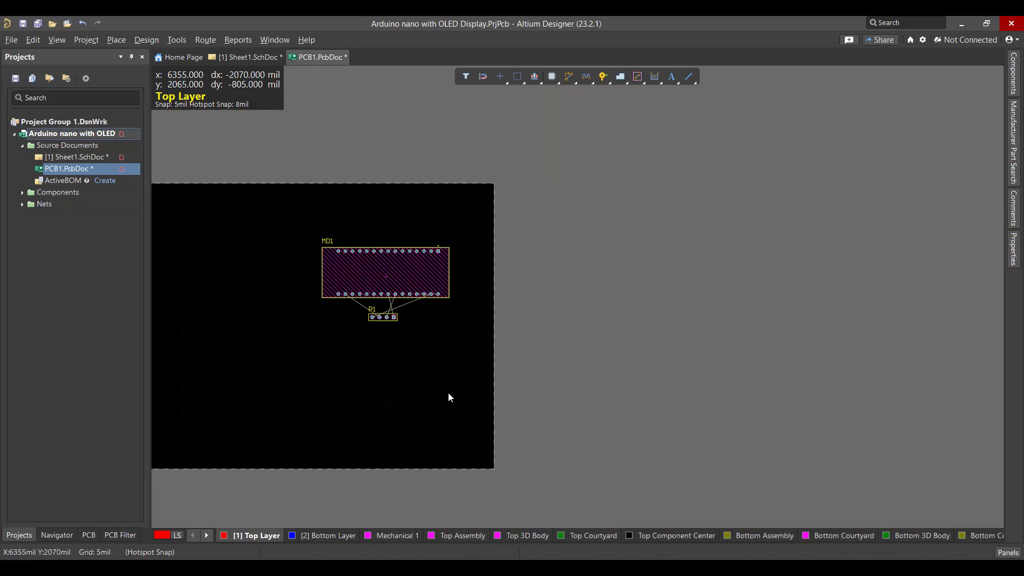
- In Board Planning Mode, pull each board edge inward to a tight rectangle around MD1 and P1
left_click(56, 40)
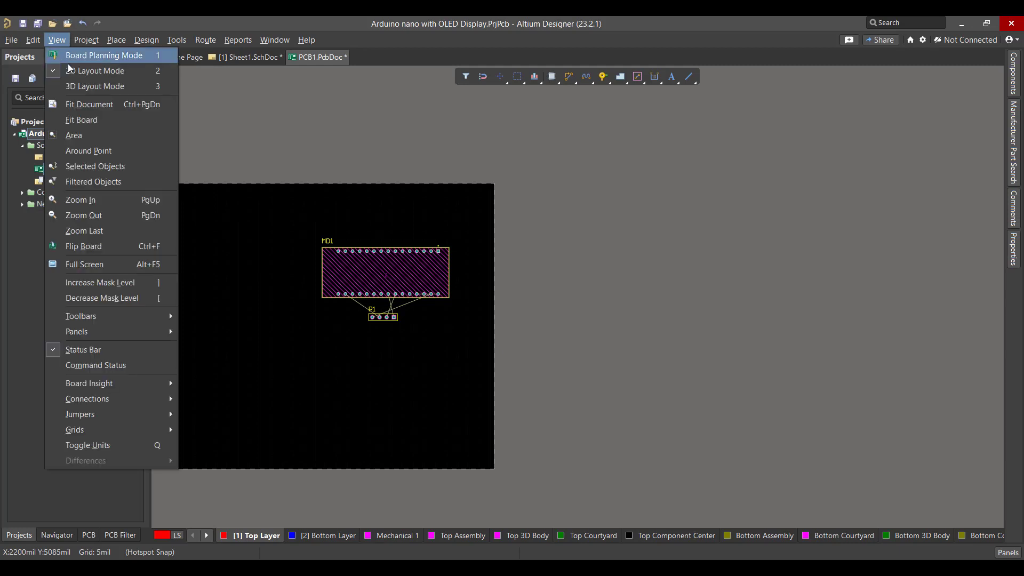
left_click(72, 57)
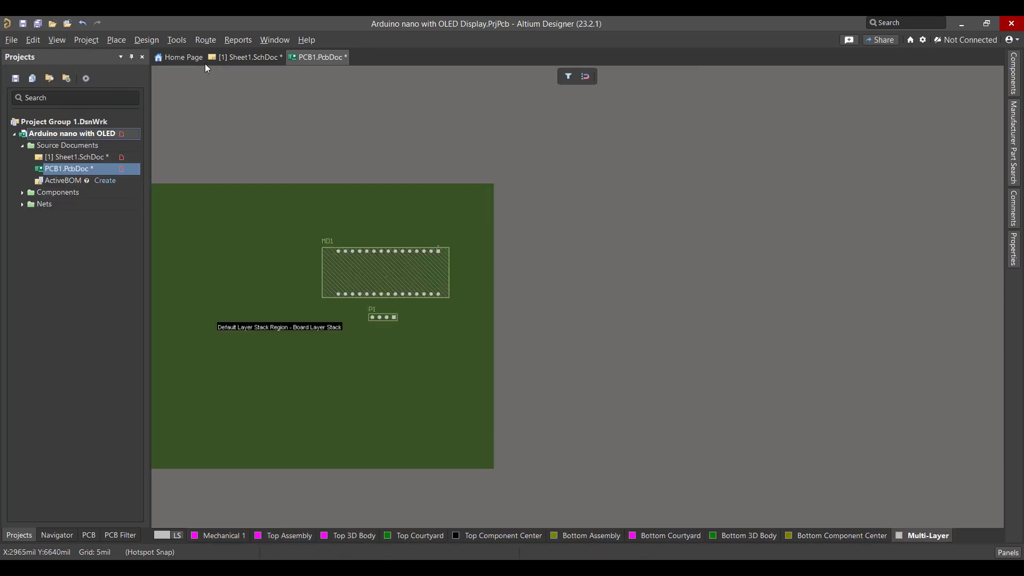
left_click(154, 41)
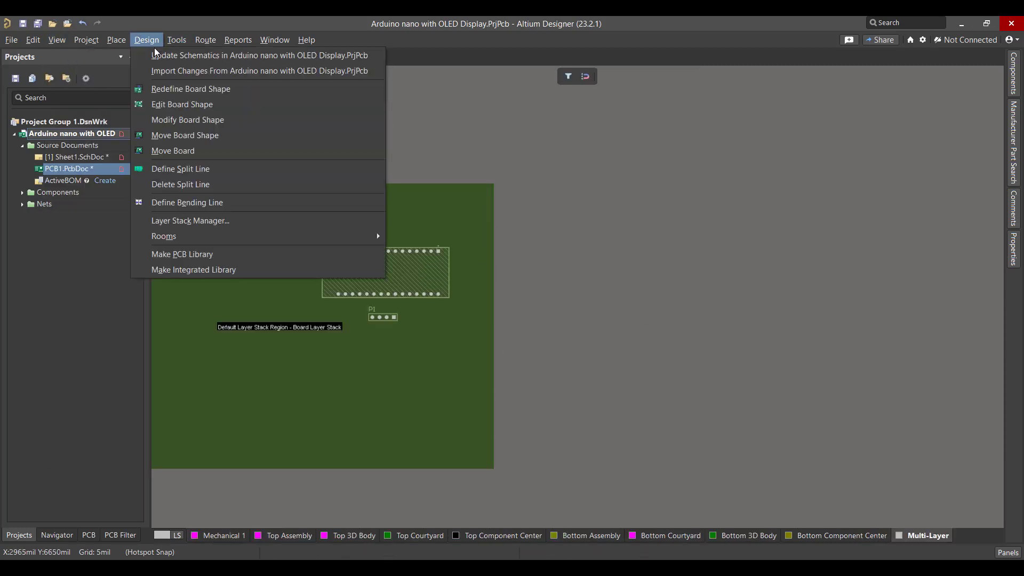
left_click(179, 107)
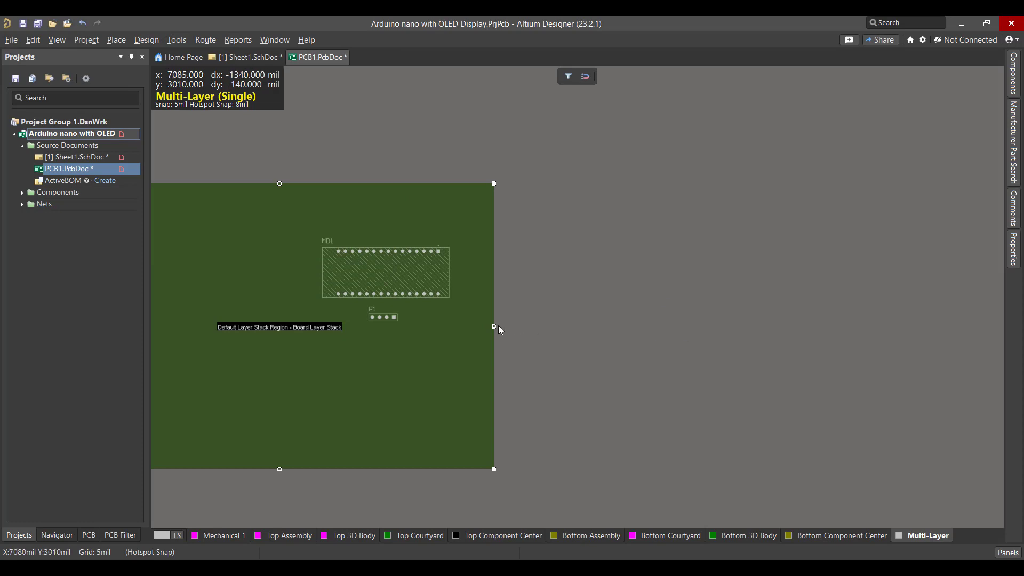
left_click_drag(493, 326, 455, 326)
left_click_drag(259, 183, 259, 233)
left_click_drag(259, 469, 263, 393)
right_click_drag(263, 417, 451, 414)
left_click_drag(260, 316, 509, 313)
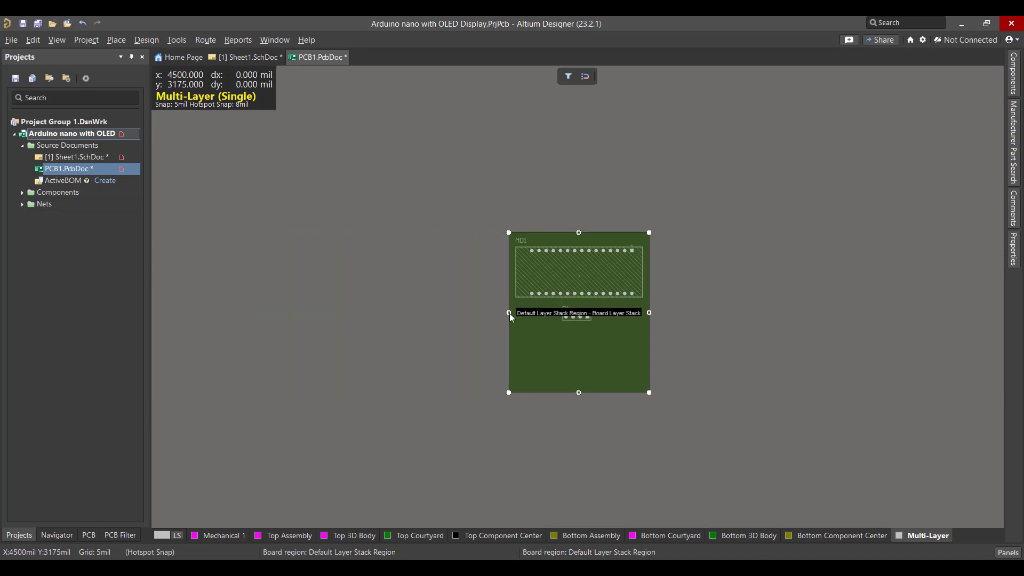
left_click(506, 320)
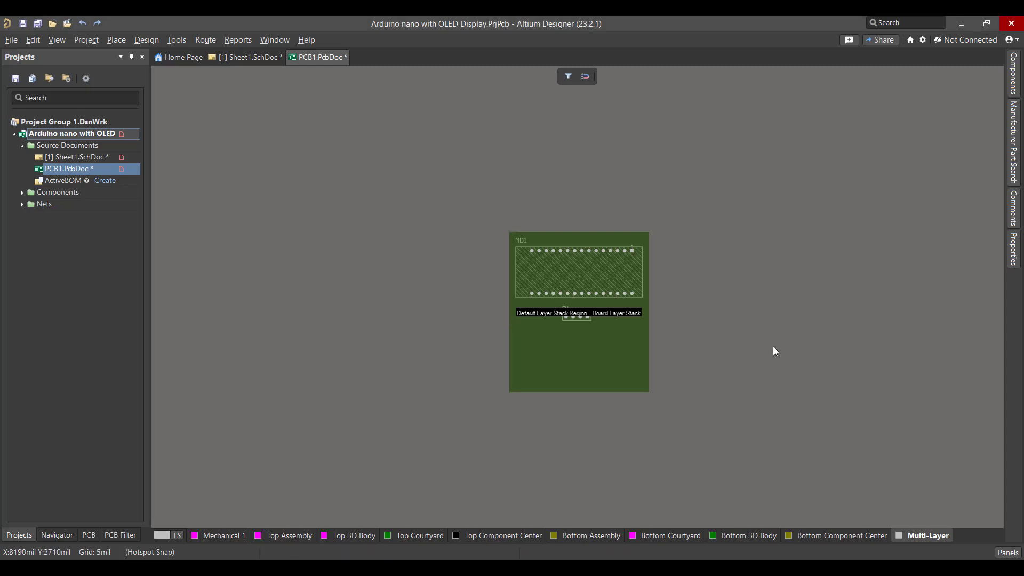
- Back in 2D layout, autoroute all MD1–P1 connections on the top and bottom layers
key("2")
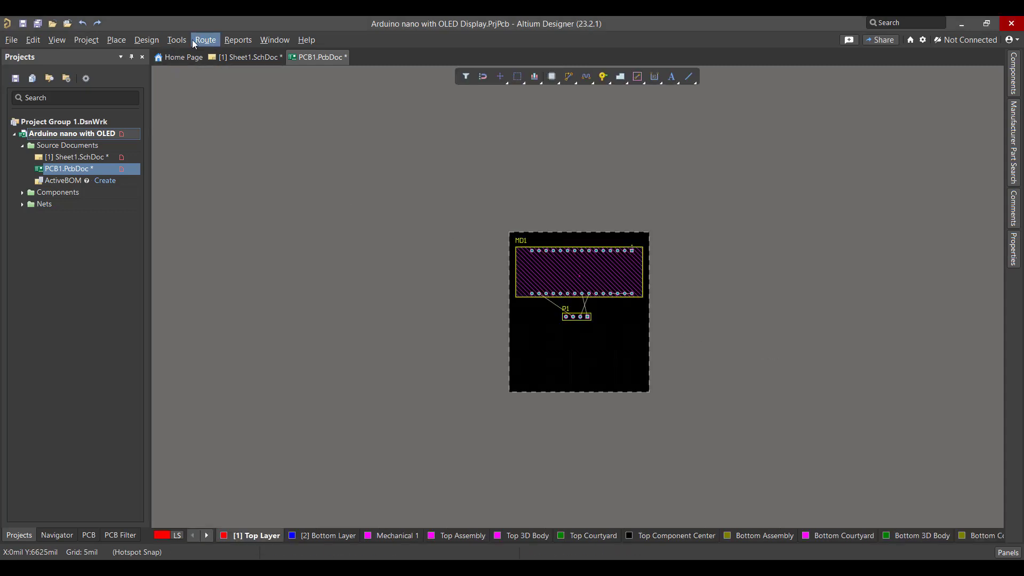
left_click(205, 39)
mouse_move(265, 235)
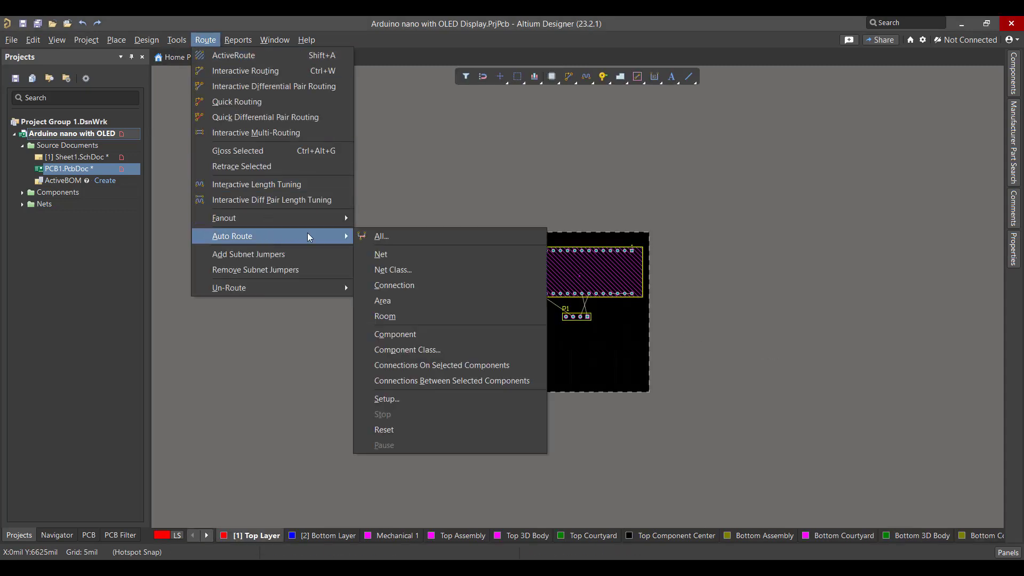
left_click(406, 242)
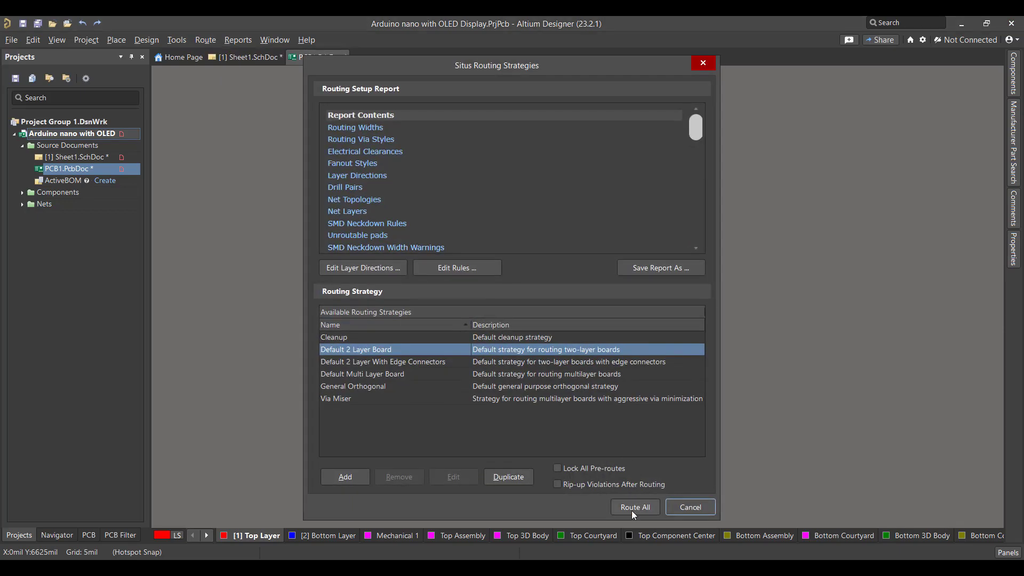
left_click(633, 511)
left_click(612, 228)
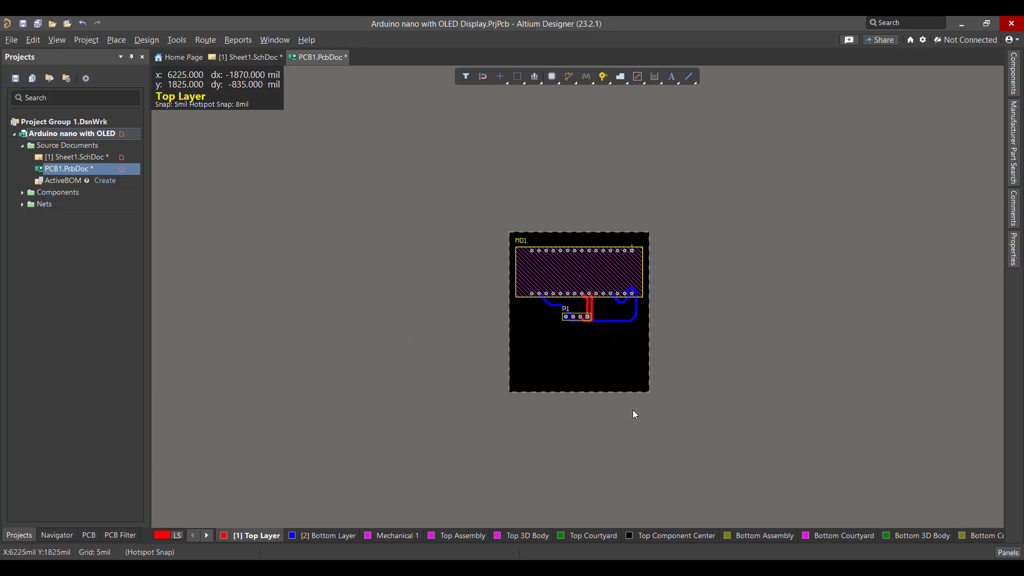
left_click(177, 40)
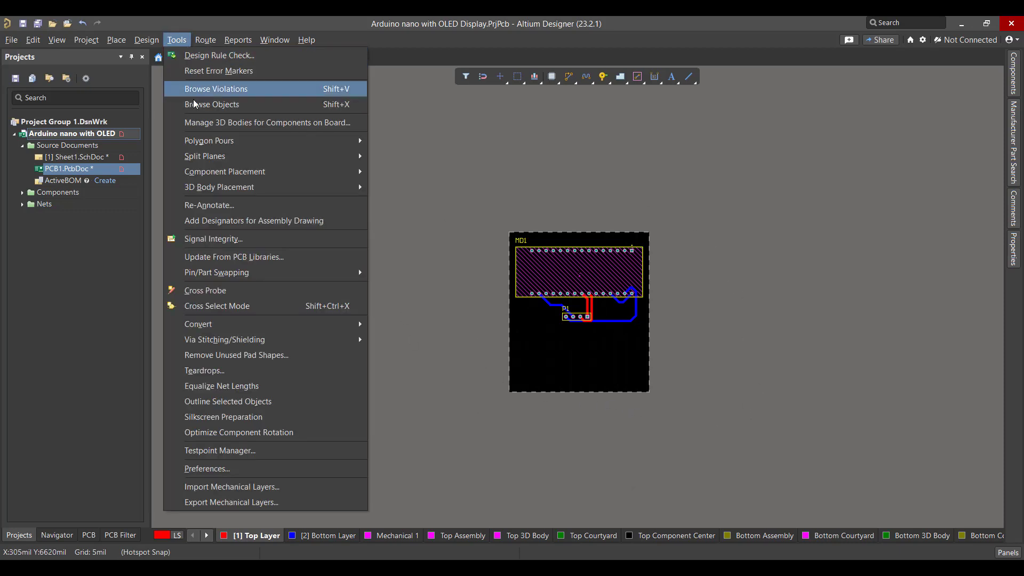
- Create a top-layer GND polygon from the board outline, pouring over all same-net objects
mouse_move(211, 143)
left_click(416, 141)
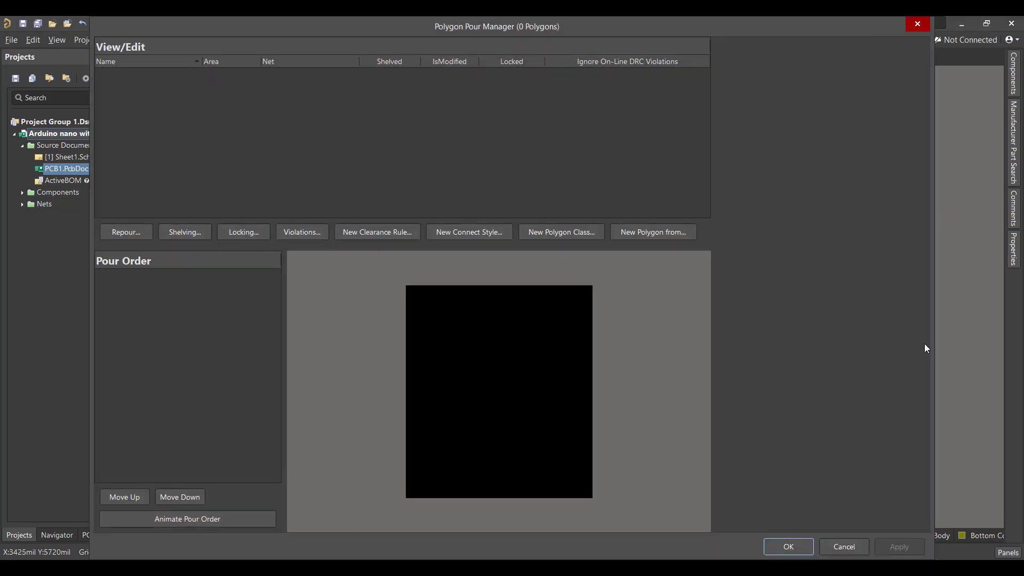
left_click(654, 231)
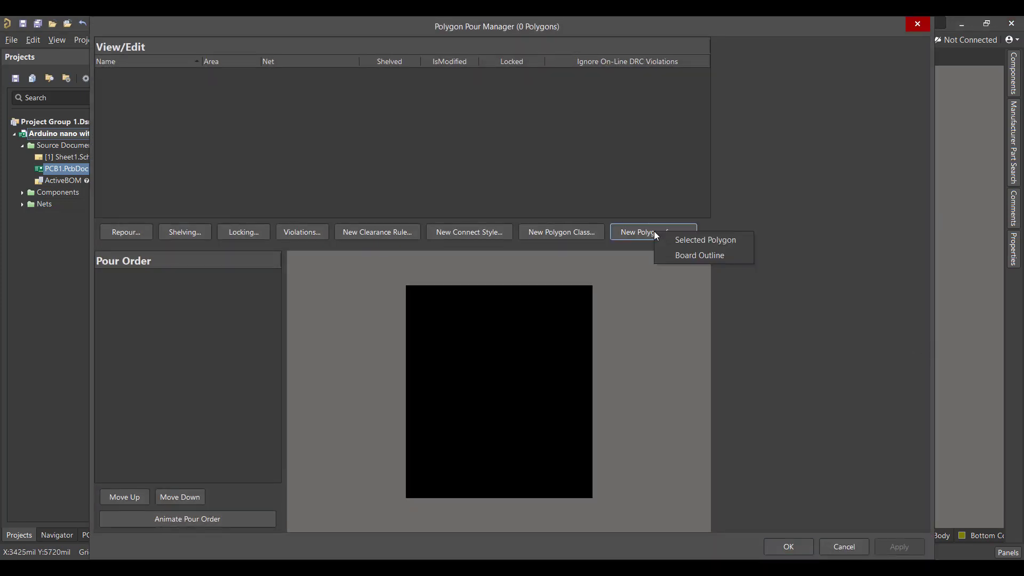
left_click(673, 256)
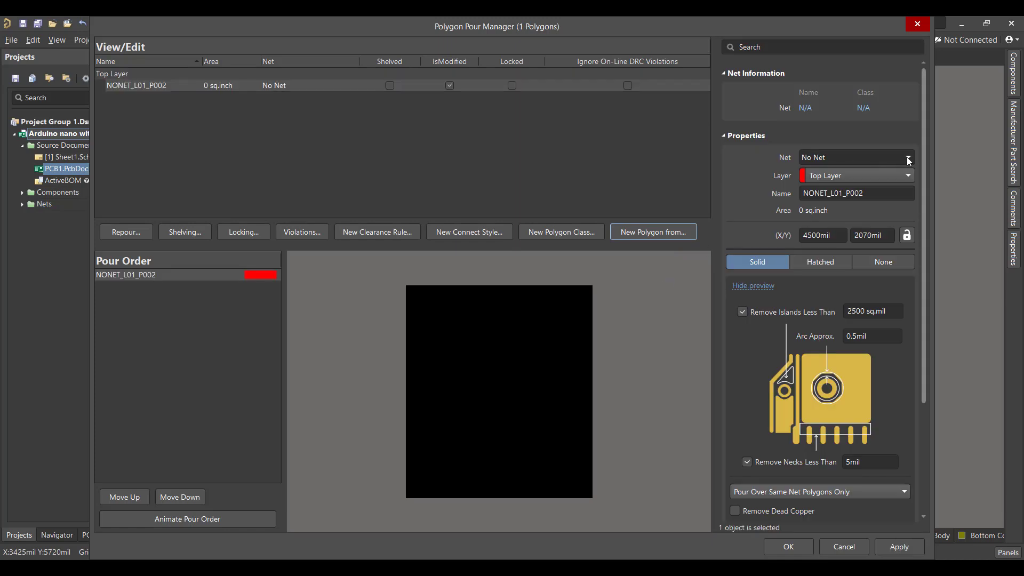
left_click(909, 159)
left_click(865, 199)
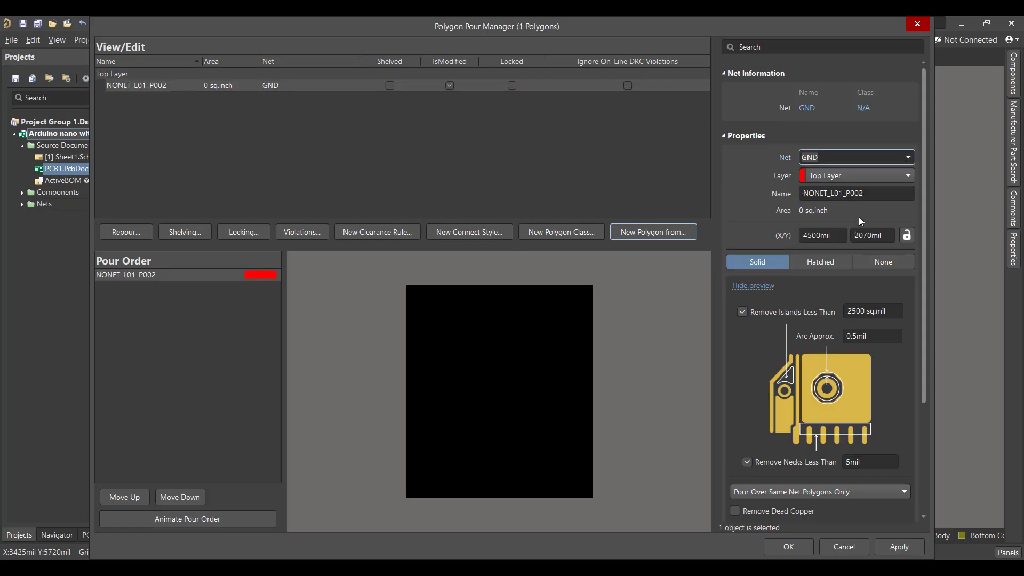
scroll(906, 256, "down", 4)
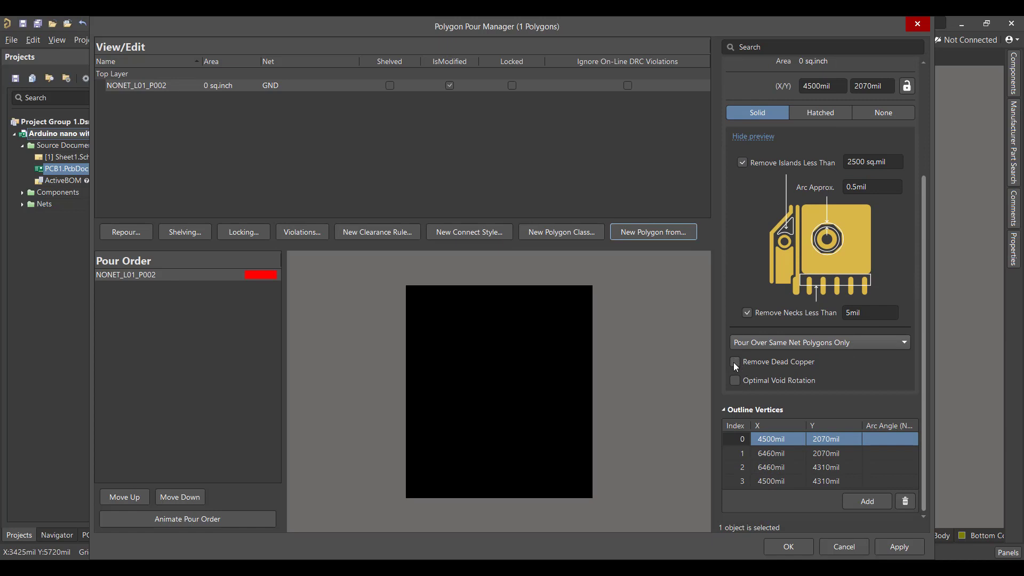
left_click(838, 341)
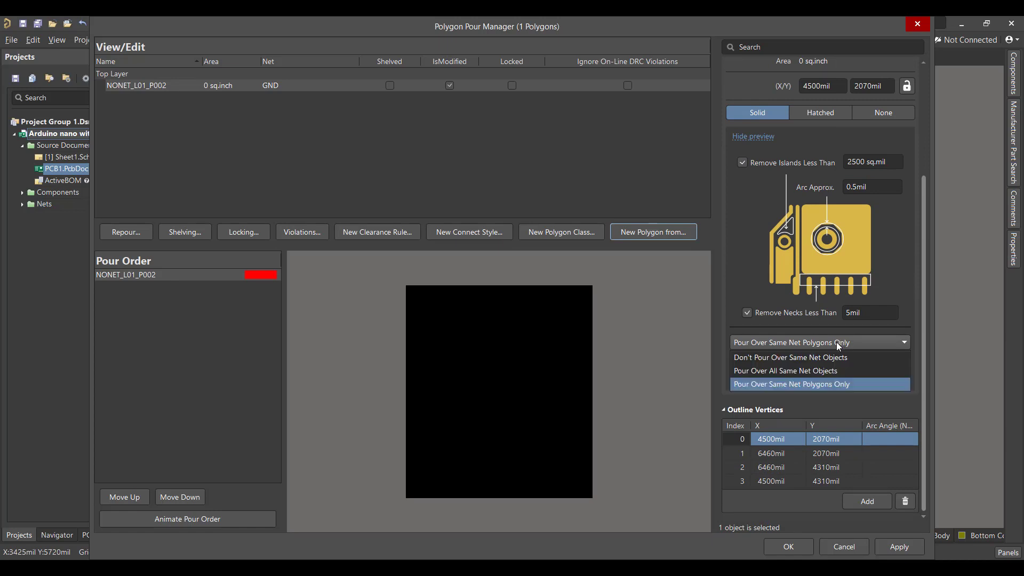
left_click(826, 372)
left_click(893, 547)
left_click(642, 319)
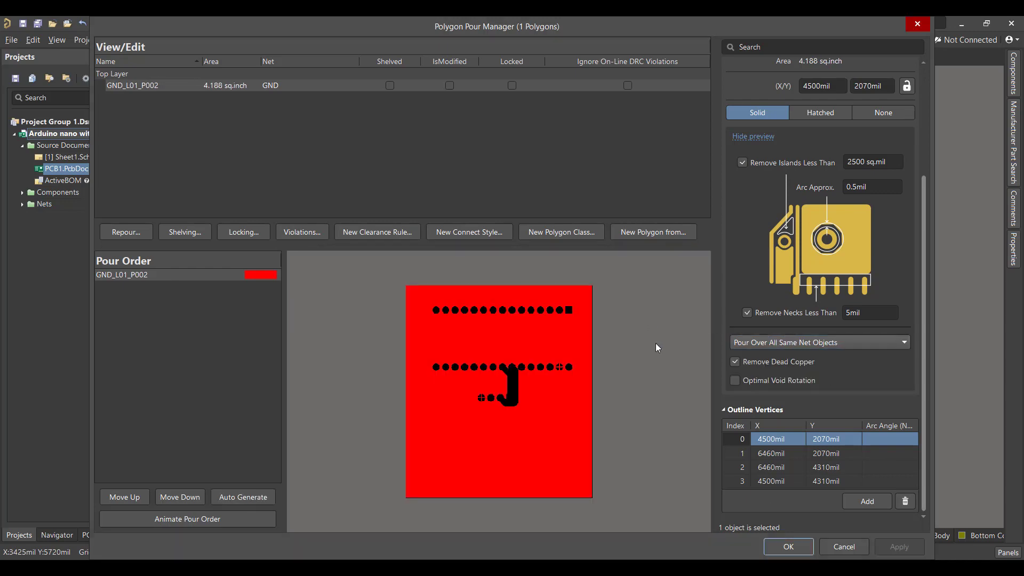
left_click(787, 547)
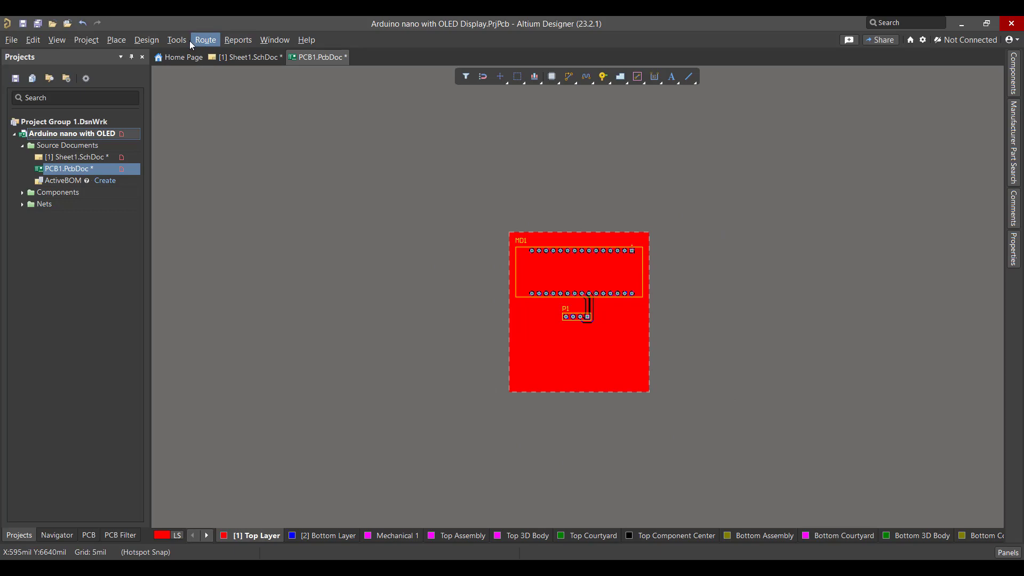
- In the Polygon Pour Manager, start a new polygon from the board outline
left_click(174, 43)
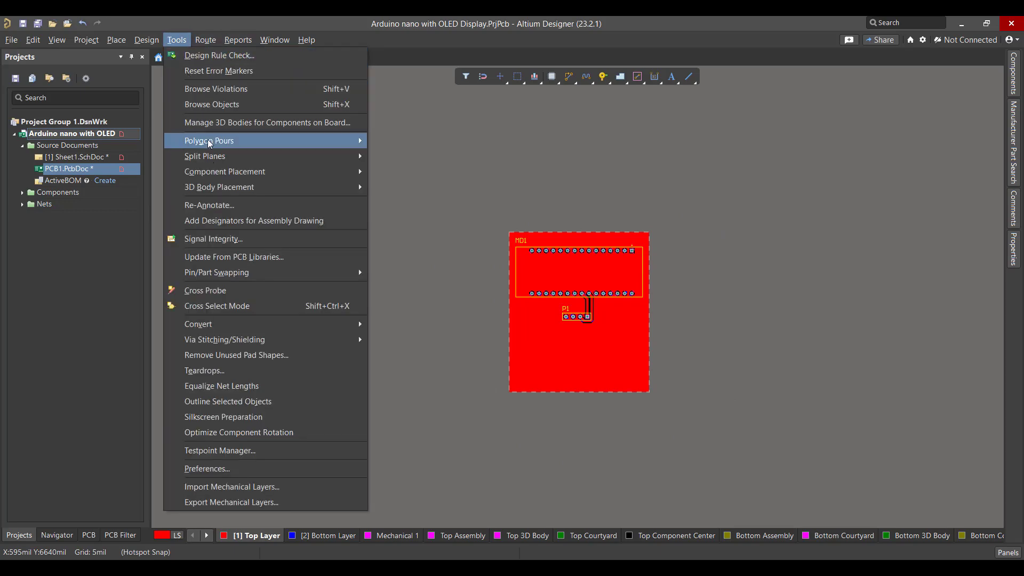
mouse_move(352, 141)
left_click(404, 140)
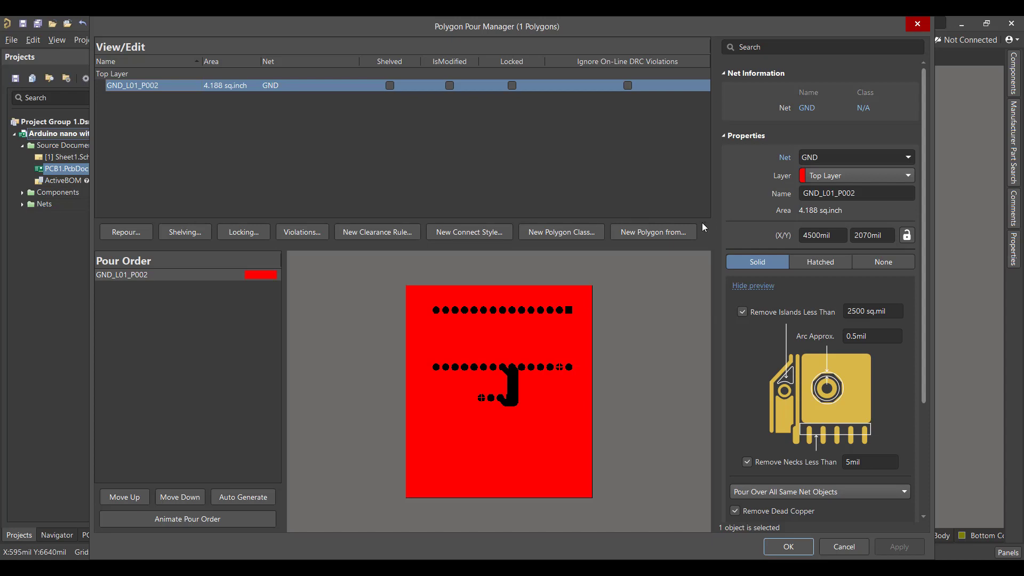
left_click(679, 232)
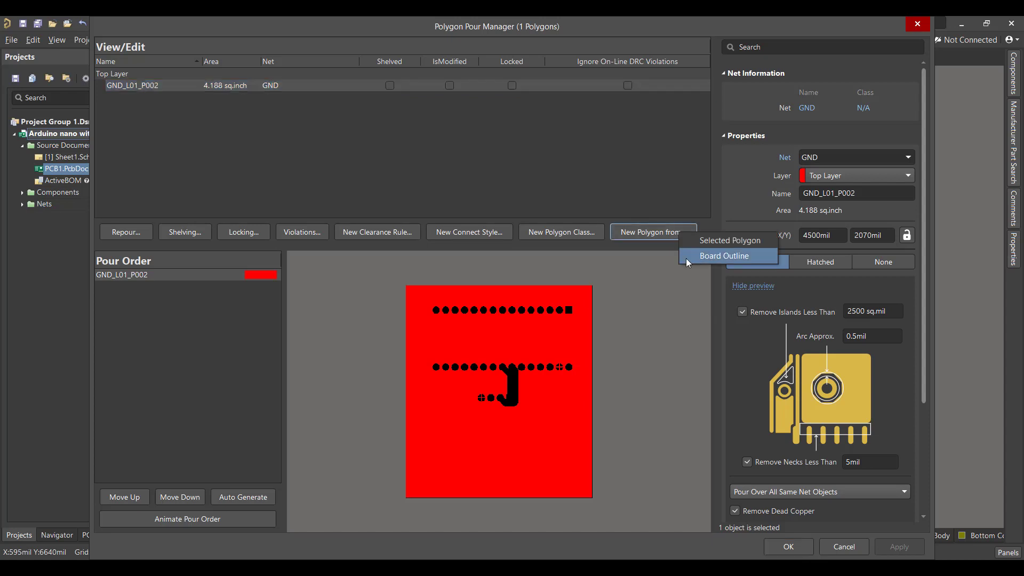
left_click(686, 258)
- Put the new polygon on Bottom Layer, net GND, Pour Over All Same Net Objects, and pour it
left_click(843, 171)
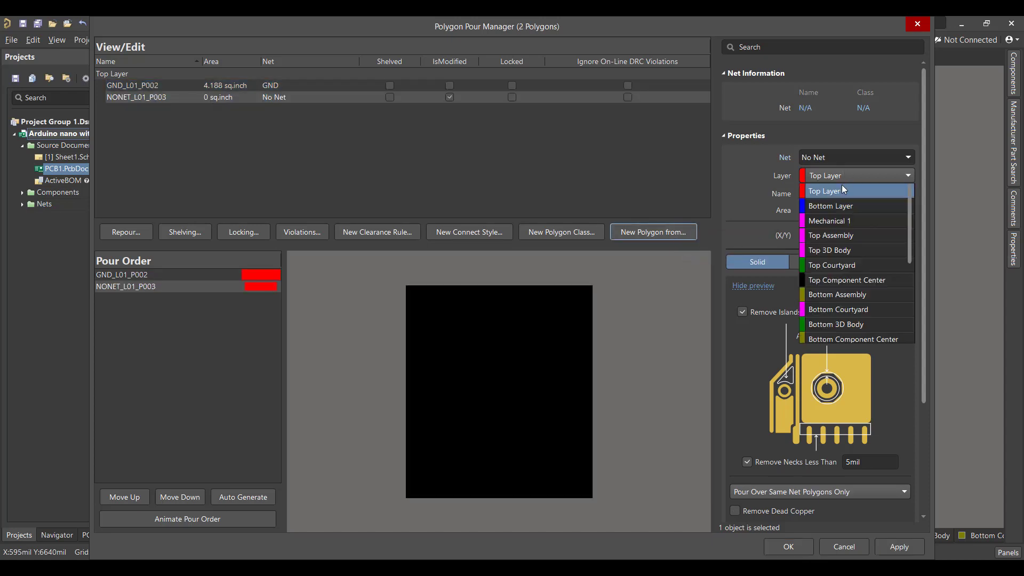
left_click(841, 209)
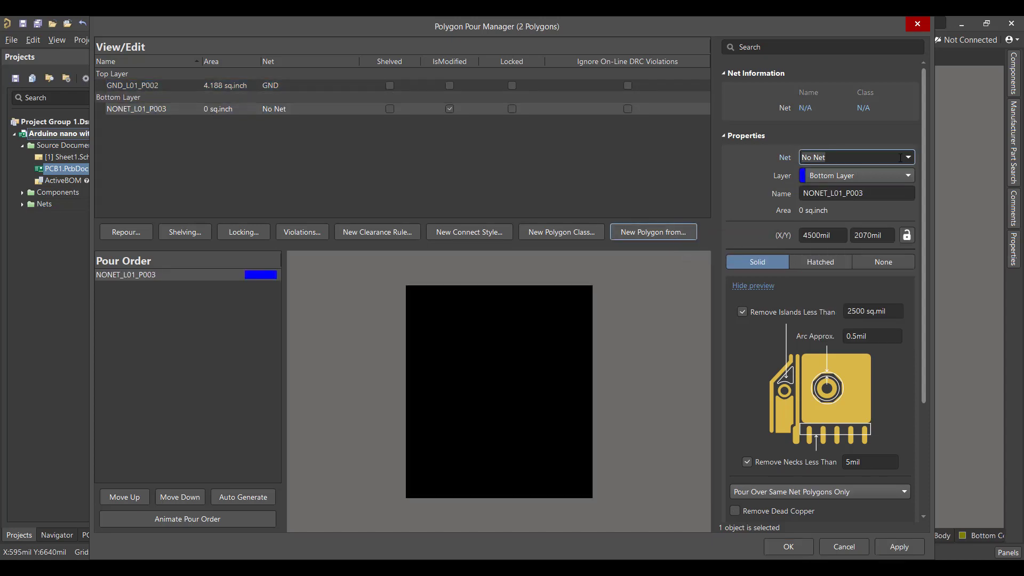
left_click(908, 158)
left_click(837, 202)
scroll(882, 339, "down", 4)
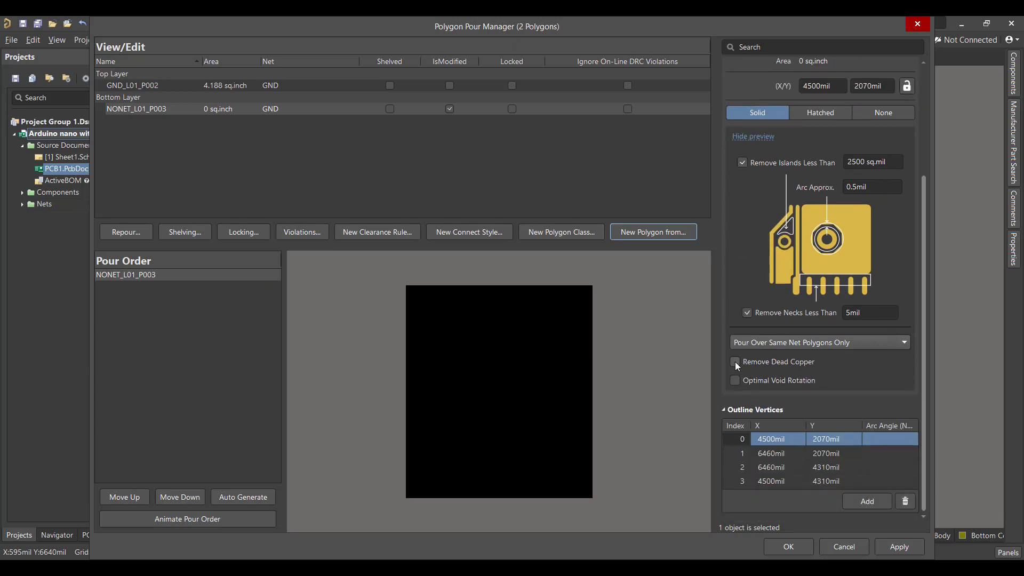
left_click(856, 344)
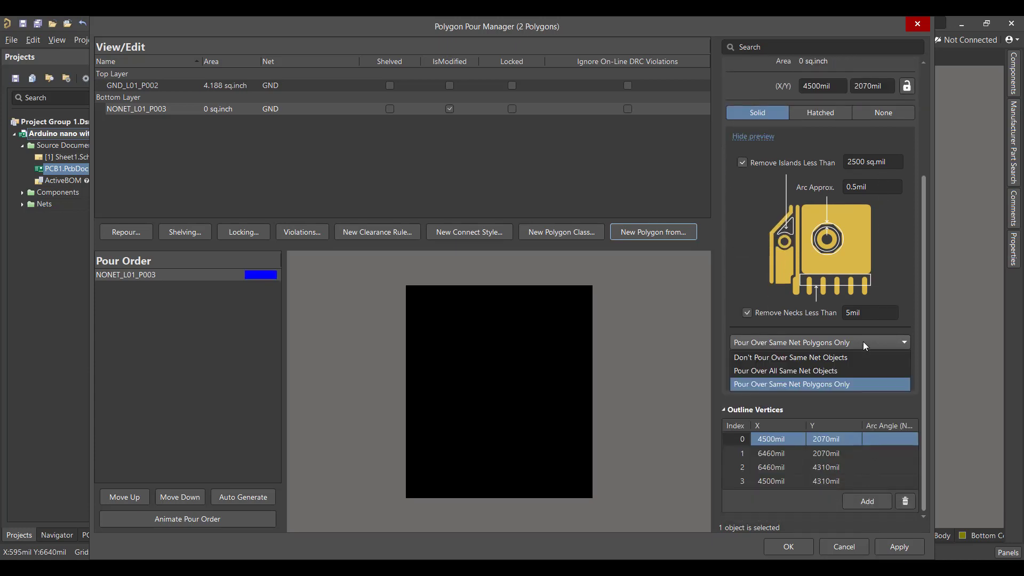
left_click(835, 372)
left_click(898, 546)
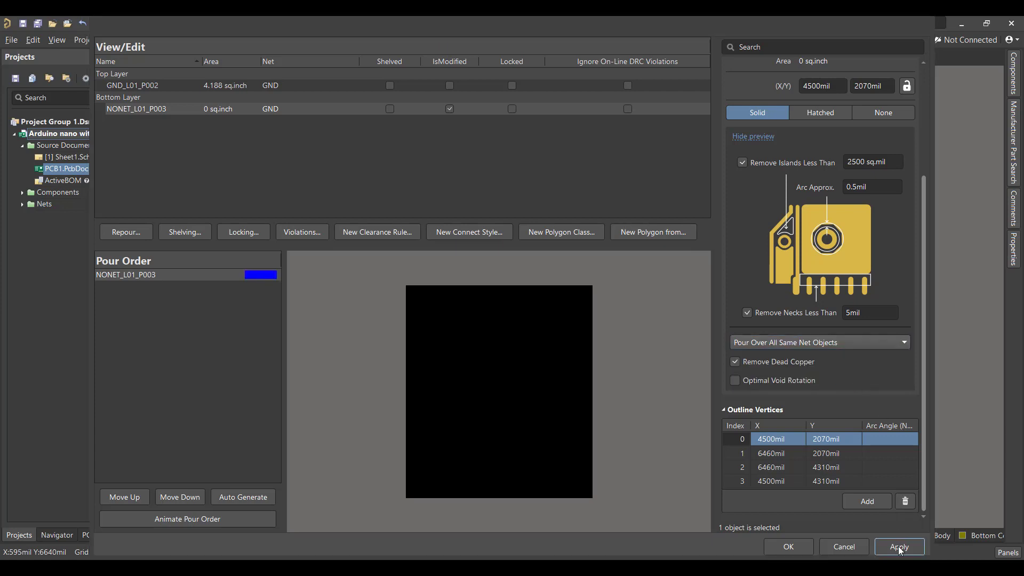
left_click(639, 318)
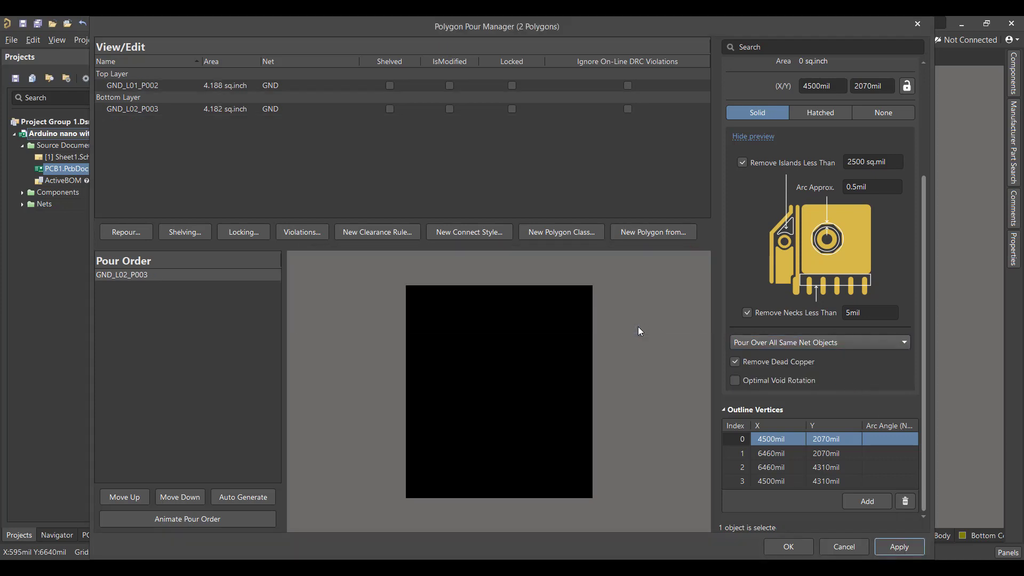
left_click(779, 547)
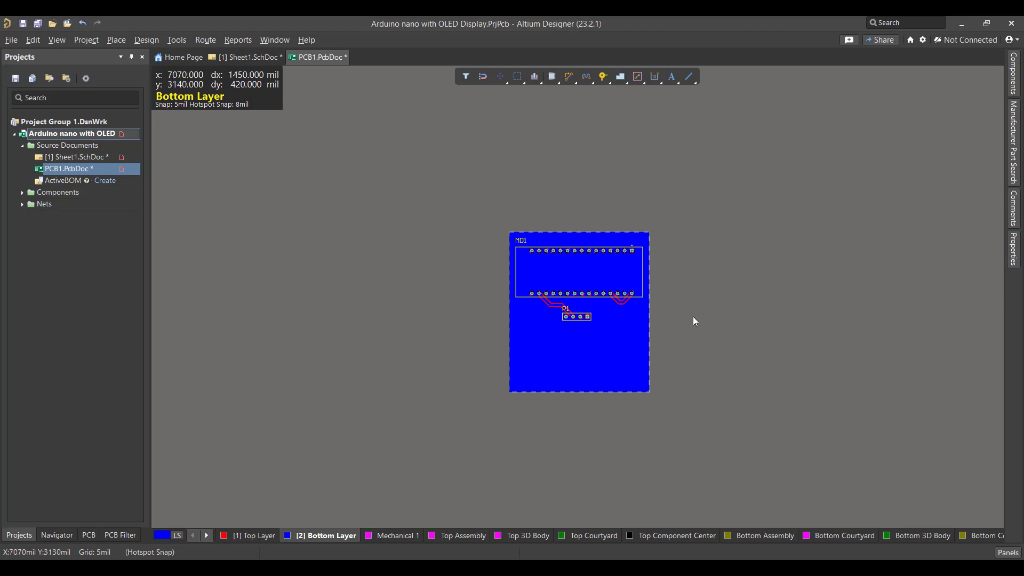
- Switch to 3D Layout Mode and place the SSD1306_OLED_Display(128x64) 3D body over header P1
left_click(56, 40)
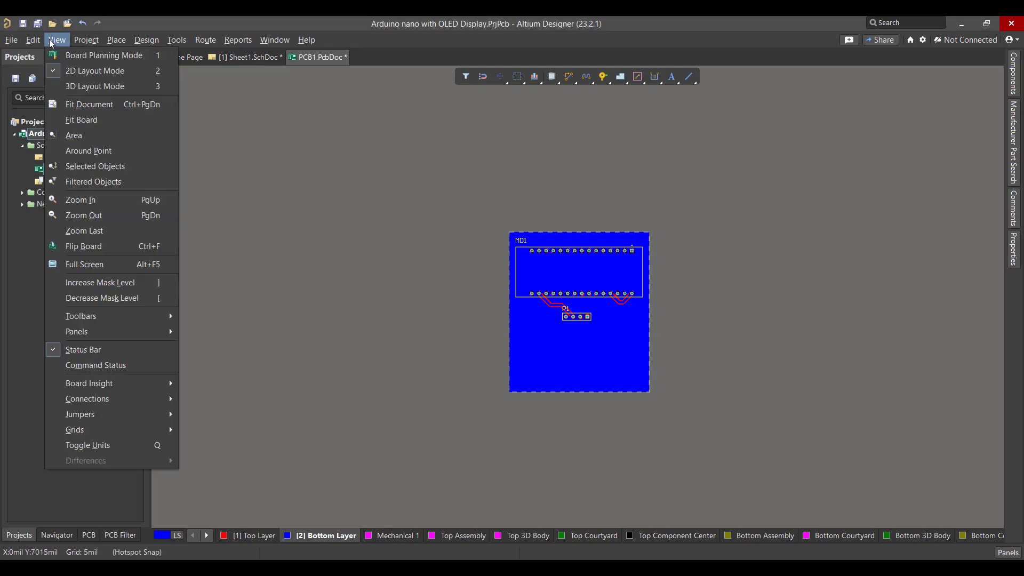
left_click(75, 86)
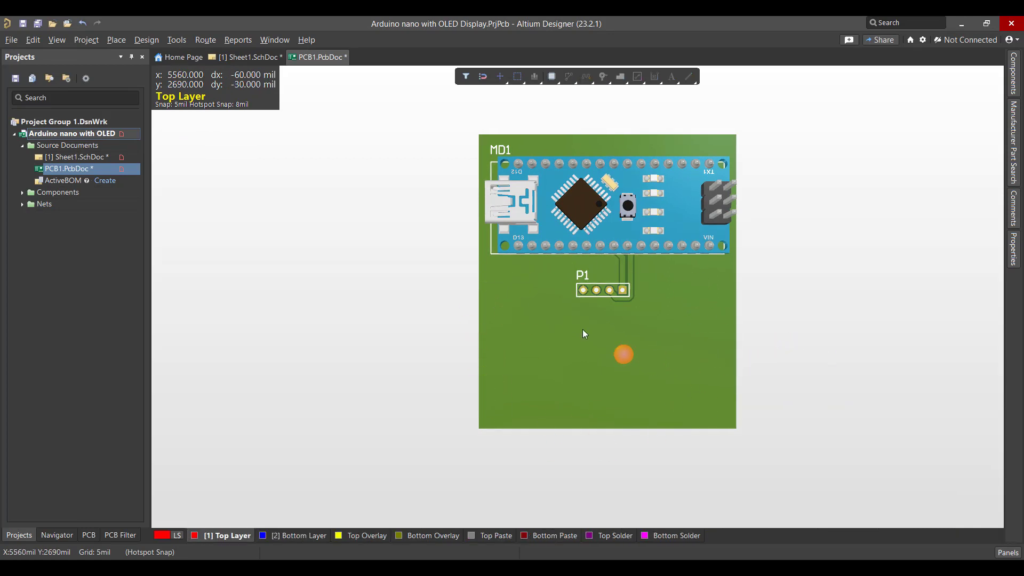
left_click(116, 40)
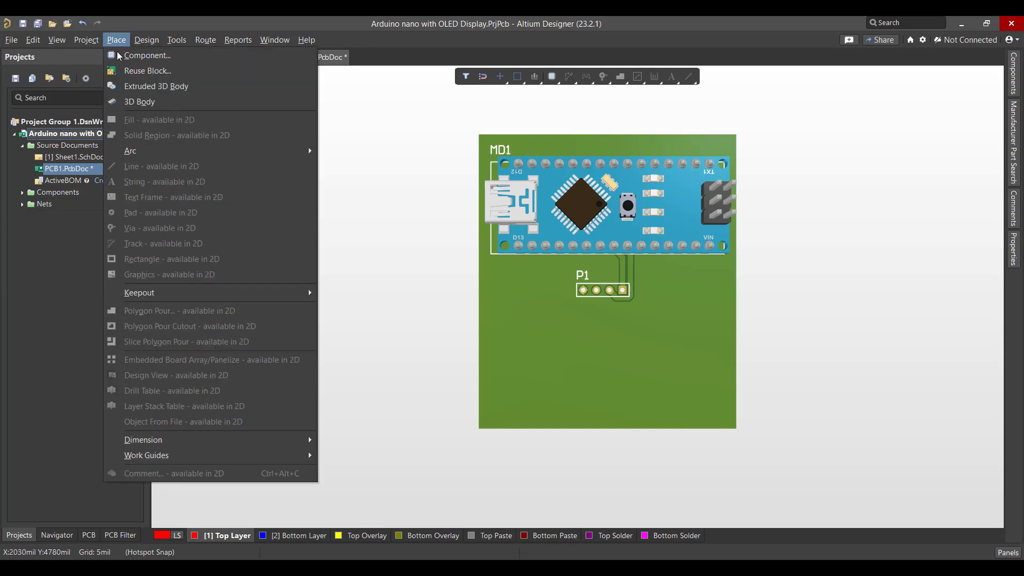
left_click(140, 101)
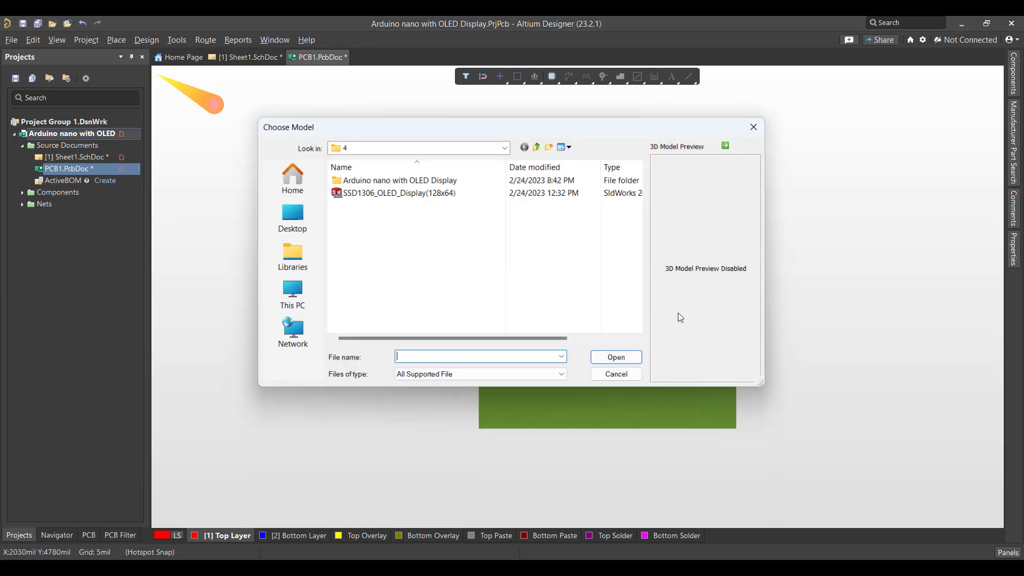
left_click(384, 193)
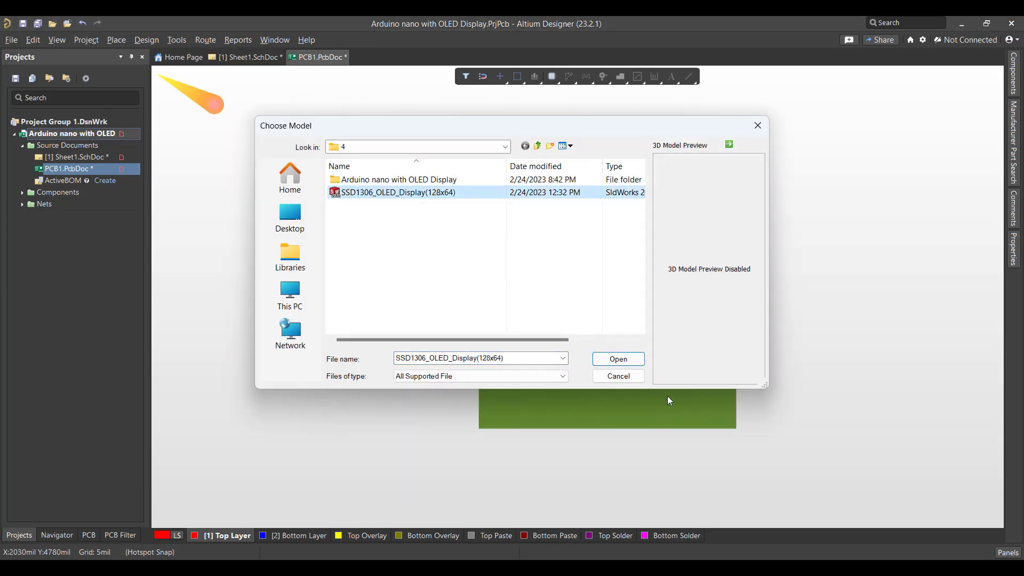
left_click(618, 360)
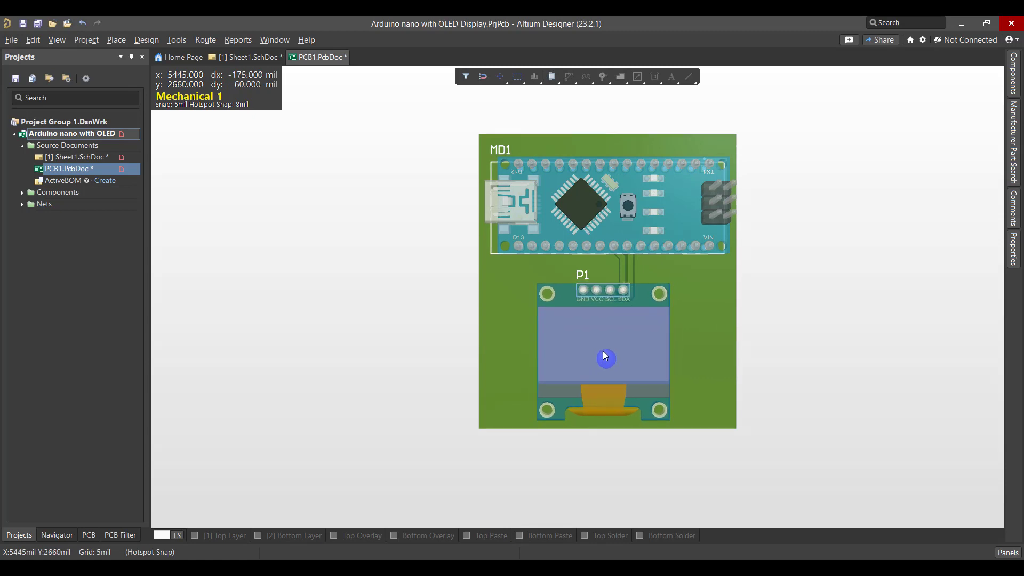
left_click(605, 353)
right_click(828, 327)
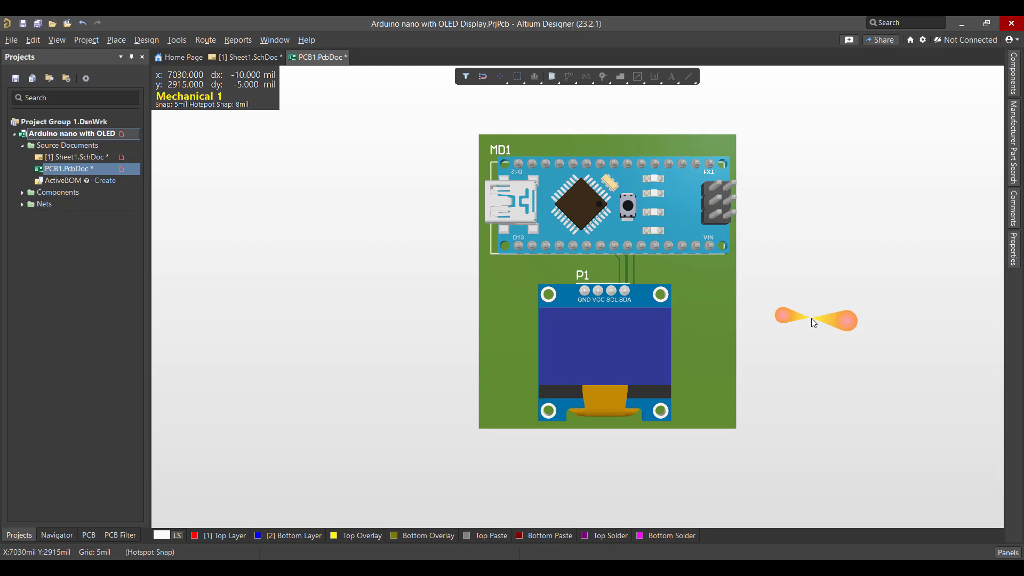
- Run an Octopart part search for lm7805ct
right_click_drag(754, 274, 708, 235)
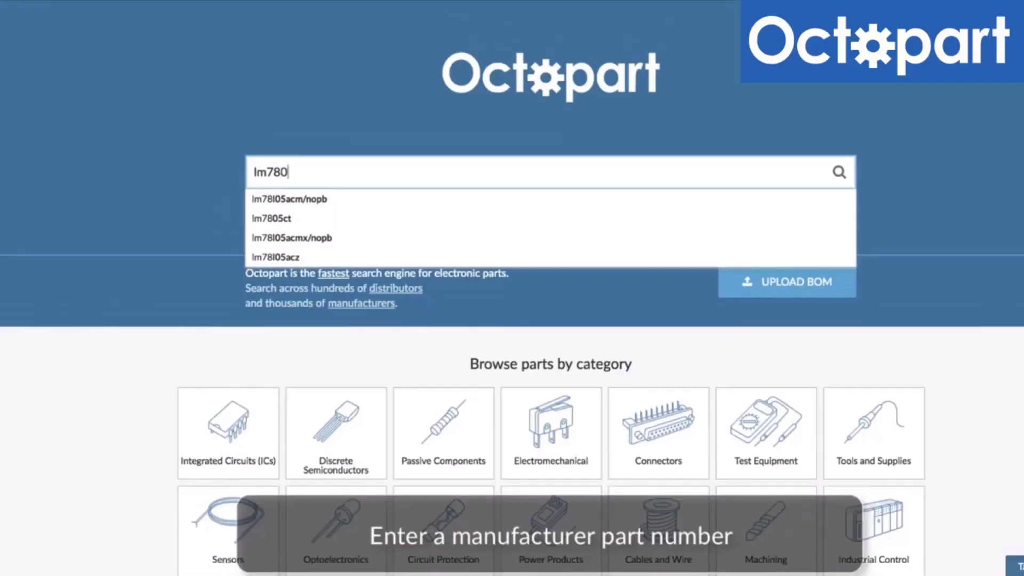
type("5ct")
key("Return")
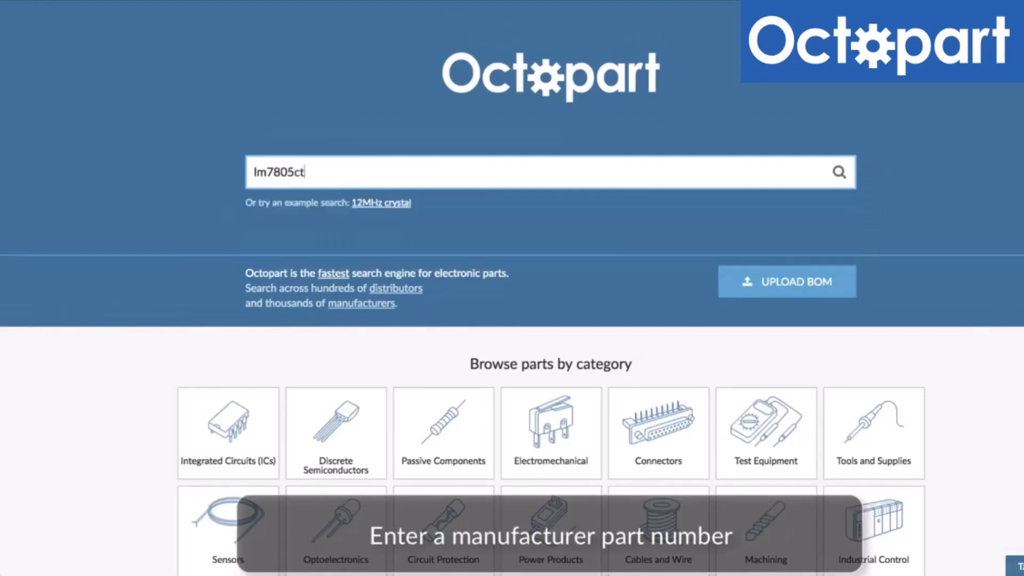